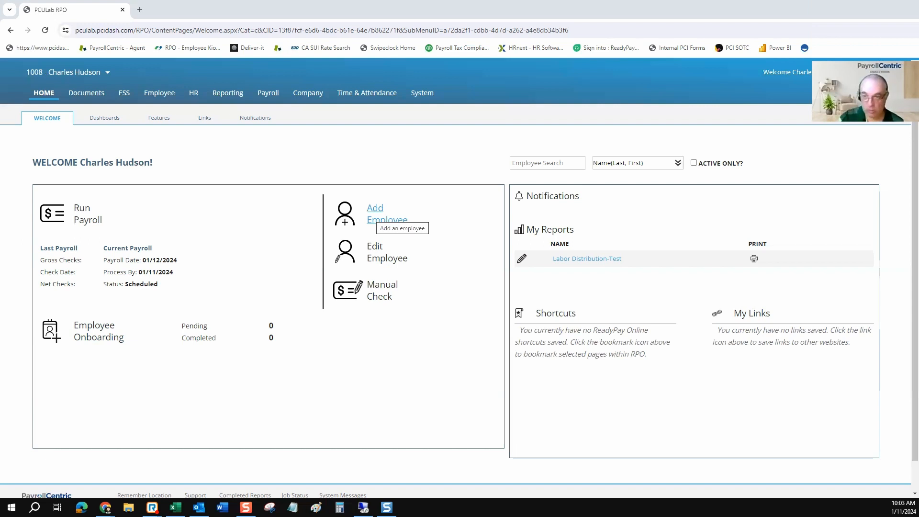
# Launch the New Hire Wizard from Add Employee.
pyautogui.click(383, 218)
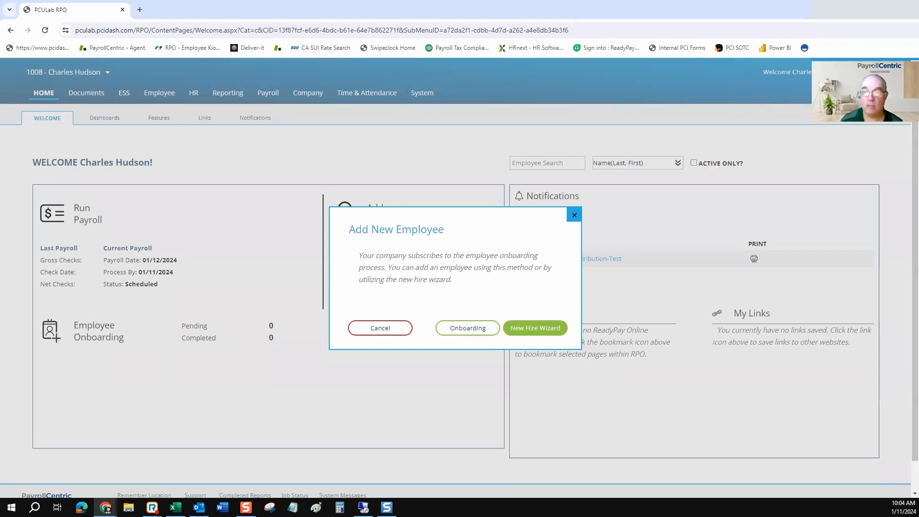
pyautogui.click(536, 328)
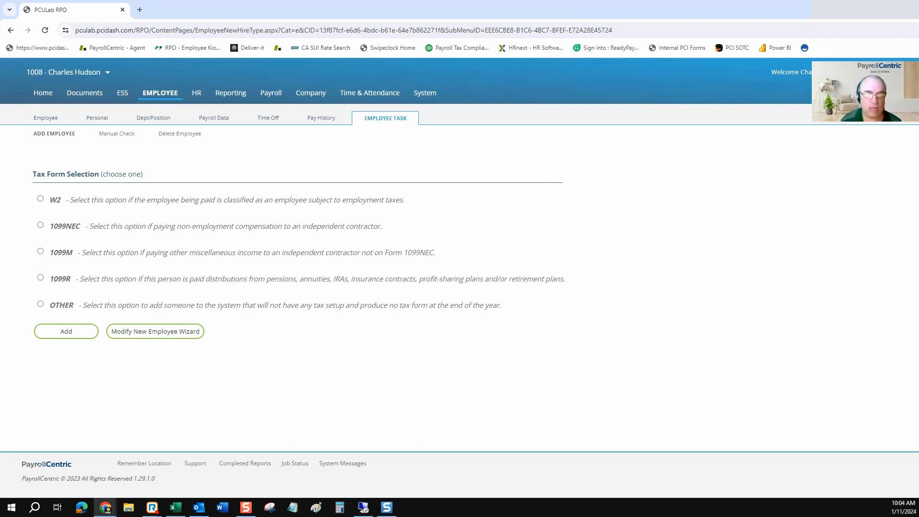
pyautogui.moveTo(49, 200); pyautogui.dragTo(87, 200)
pyautogui.moveTo(50, 226); pyautogui.dragTo(98, 226)
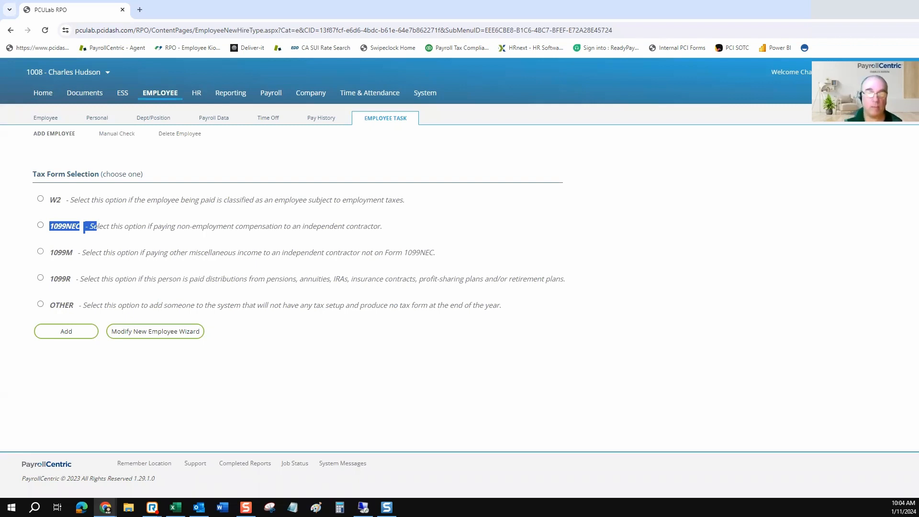
pyautogui.moveTo(54, 305); pyautogui.dragTo(154, 306)
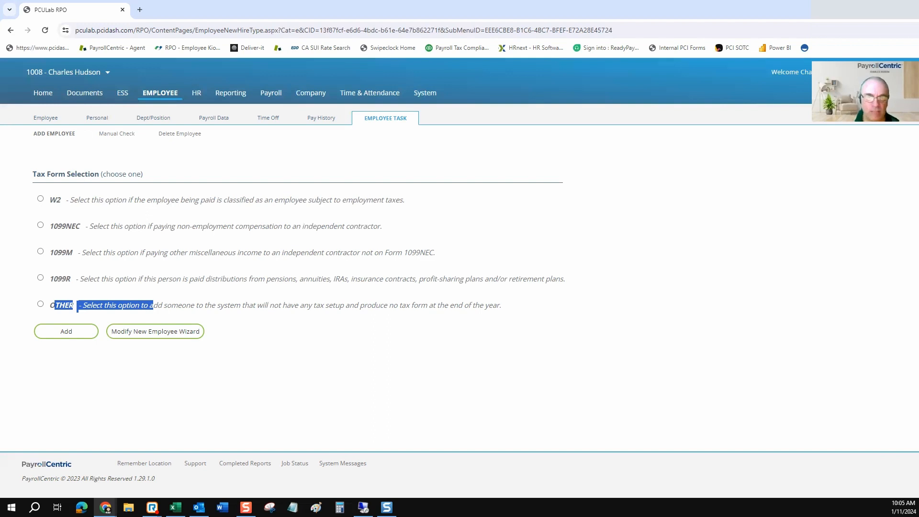
pyautogui.moveTo(49, 252); pyautogui.dragTo(123, 279)
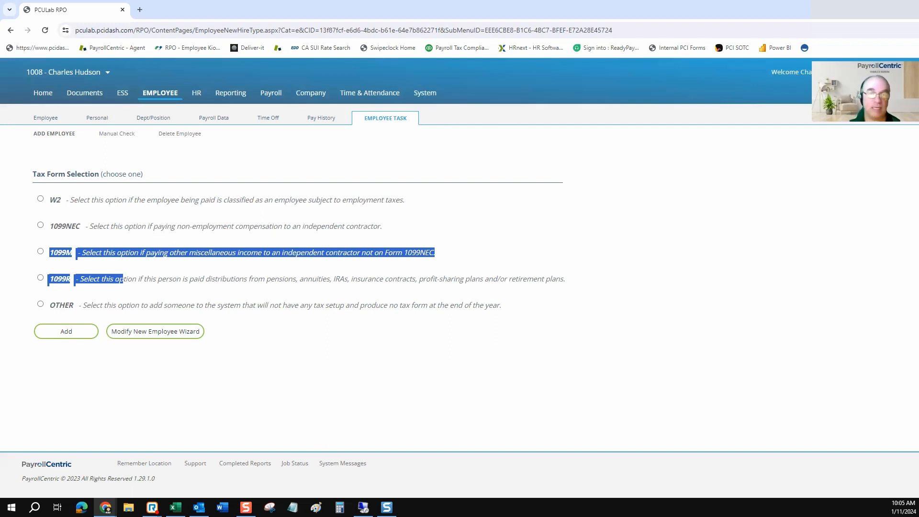
# Compare the 1099M and 1099NEC descriptions, then choose W2 and add the employee.
pyautogui.click(123, 280)
pyautogui.moveTo(201, 252); pyautogui.dragTo(435, 252)
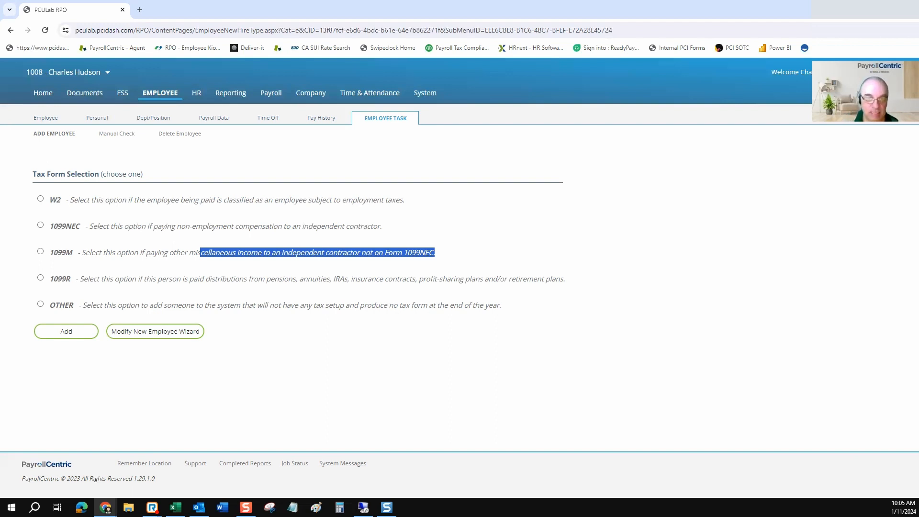
pyautogui.moveTo(65, 227); pyautogui.dragTo(80, 226)
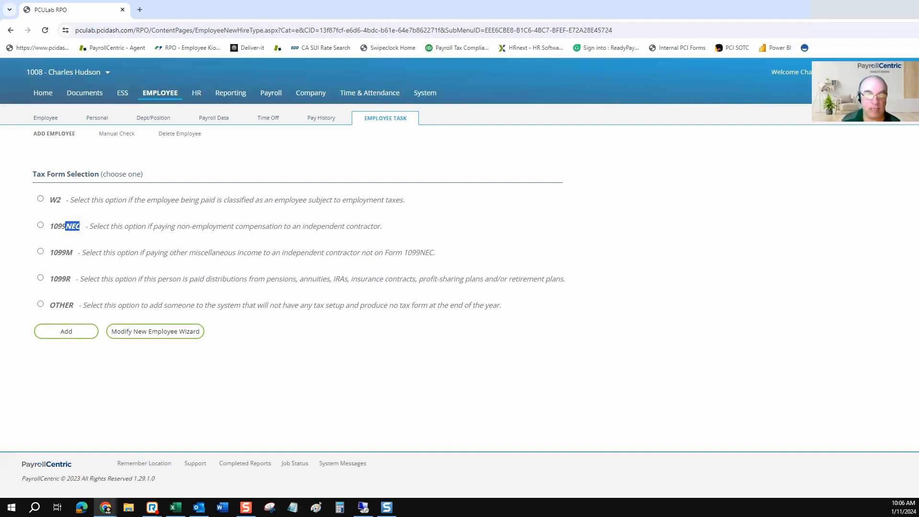
pyautogui.click(41, 198)
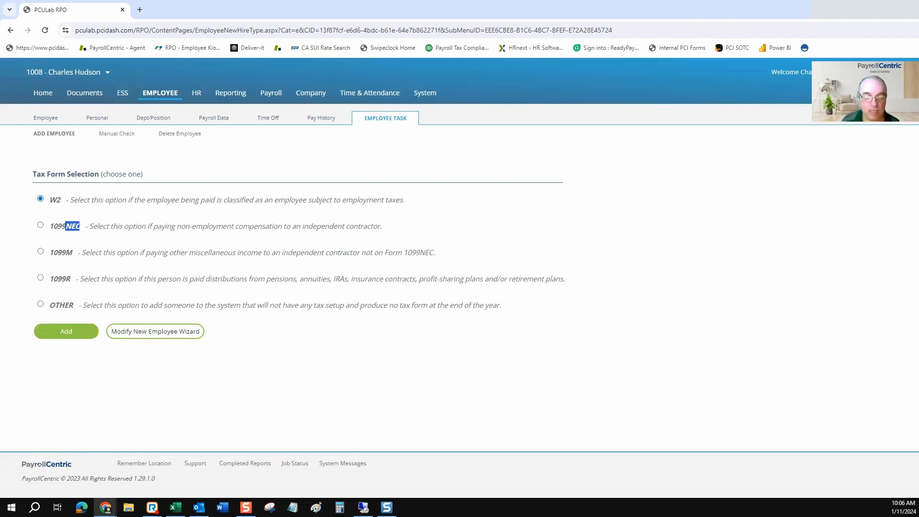
pyautogui.click(66, 332)
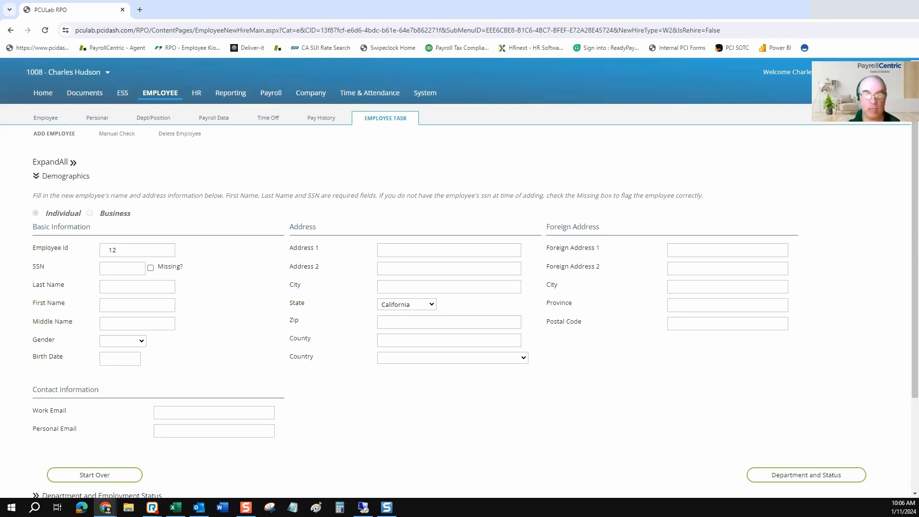
pyautogui.moveTo(130, 214); pyautogui.dragTo(40, 213)
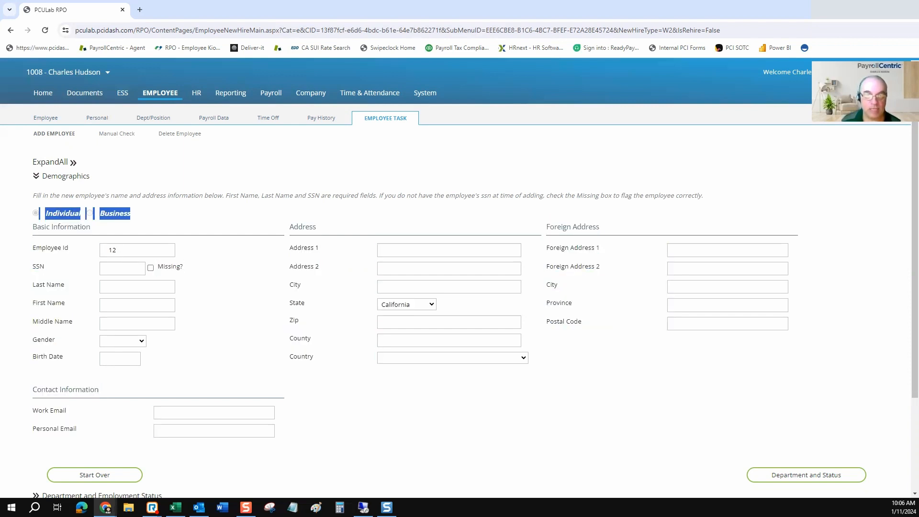
pyautogui.click(40, 214)
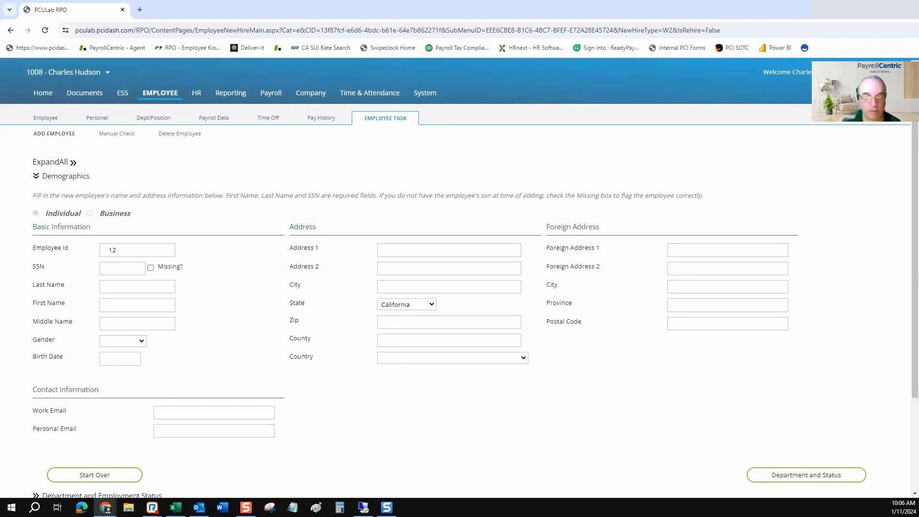
pyautogui.moveTo(131, 213); pyautogui.dragTo(104, 214)
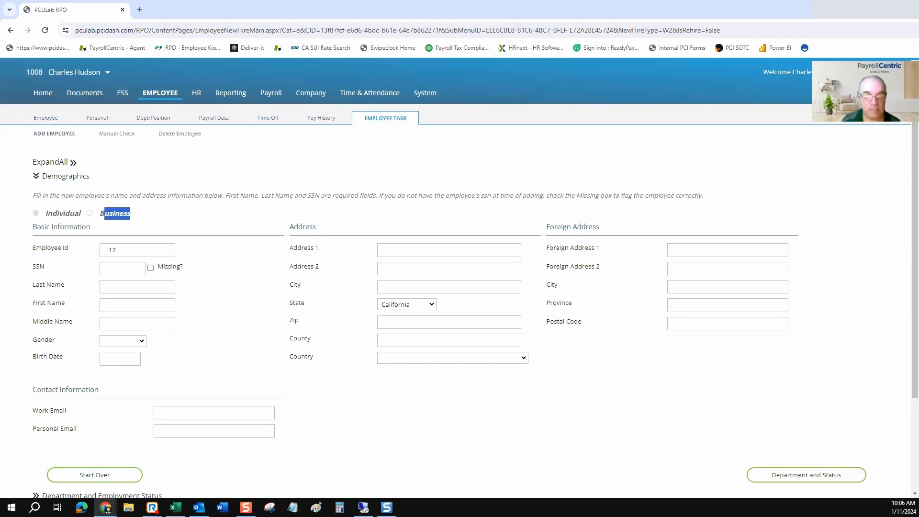
pyautogui.click(105, 214)
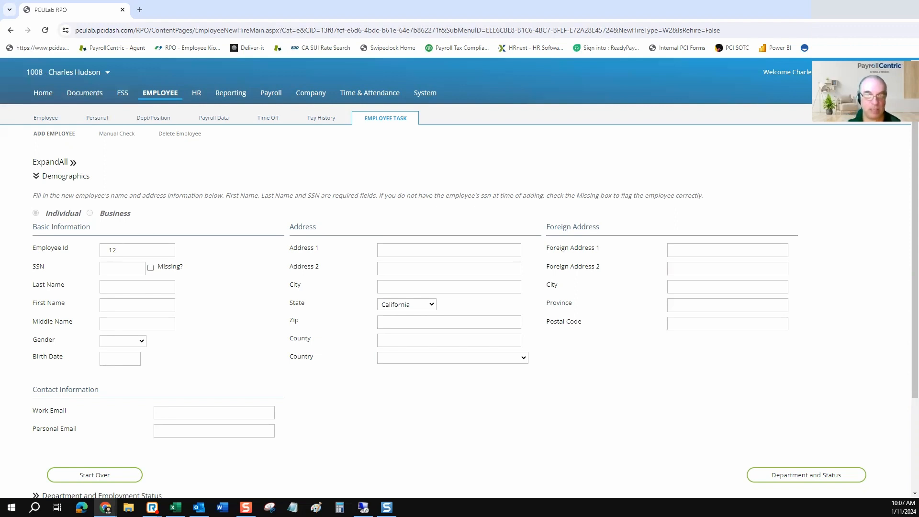
pyautogui.click(120, 268)
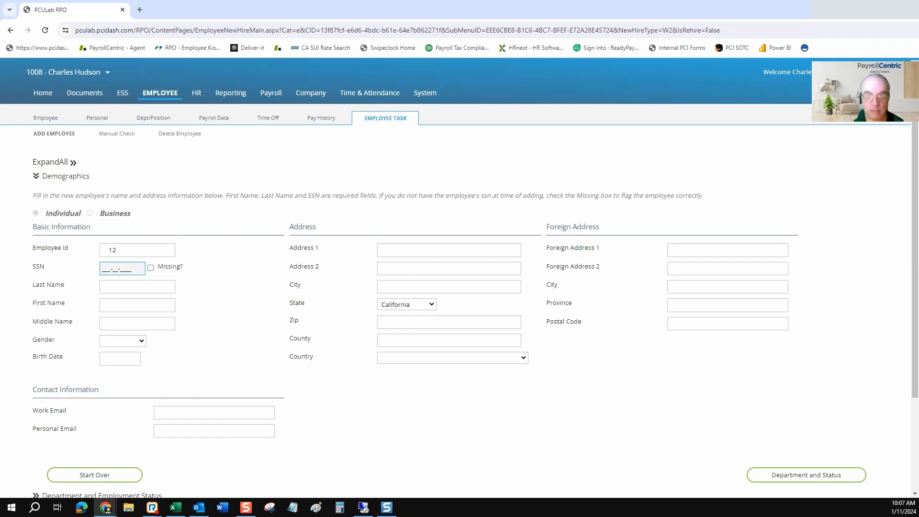
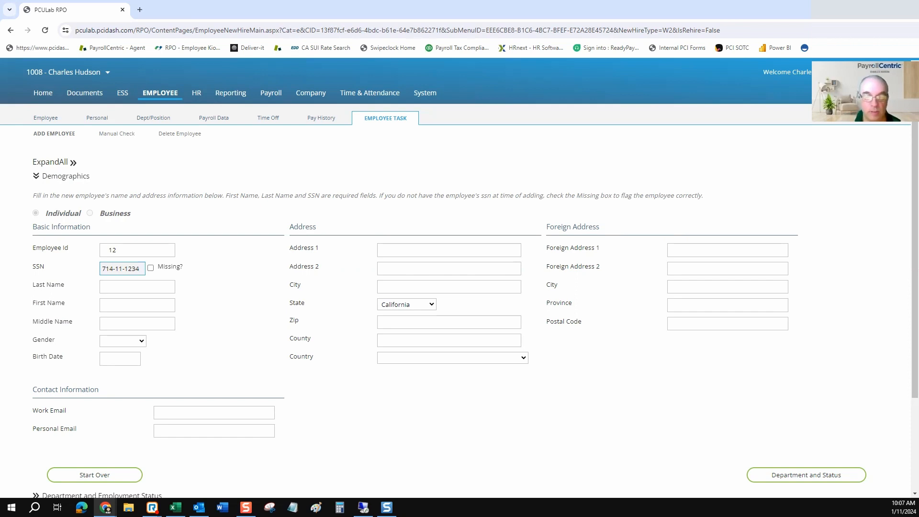
# Enter the employee's SSN, last name and first name, correcting typos in the last name.
pyautogui.press('Tab')
pyautogui.write('Hm')
pyautogui.press('BackSpace')
pyautogui.write('om')
pyautogui.press('BackSpace')
pyautogui.write('lmes')
pyautogui.press('Tab')
pyautogui.write('Sherlock')
# Set the Gender dropdown to Unspecified.
pyautogui.press('Tab')
pyautogui.press('Tab')
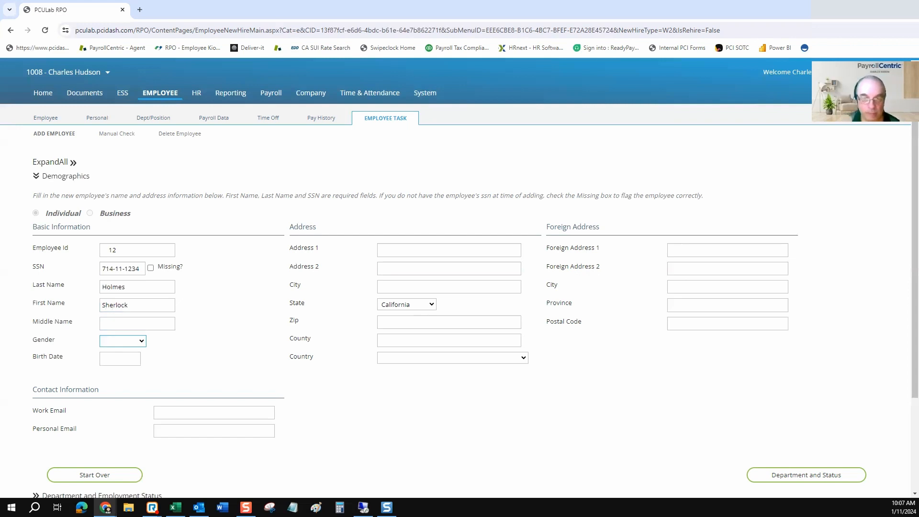
pyautogui.hotkey('alt', 'Down')
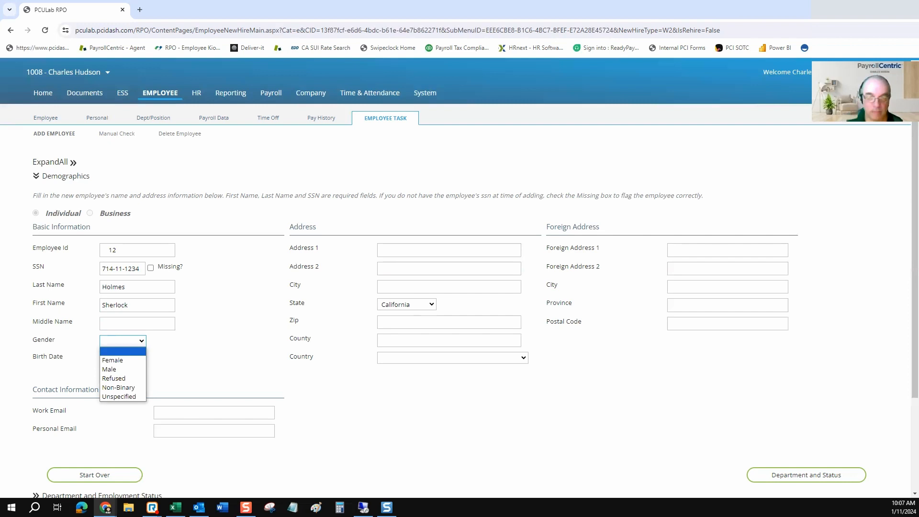
pyautogui.press('Down')
pyautogui.press('Down')
pyautogui.press('Down')
pyautogui.press('Down')
pyautogui.press('Down')
pyautogui.press('Up')
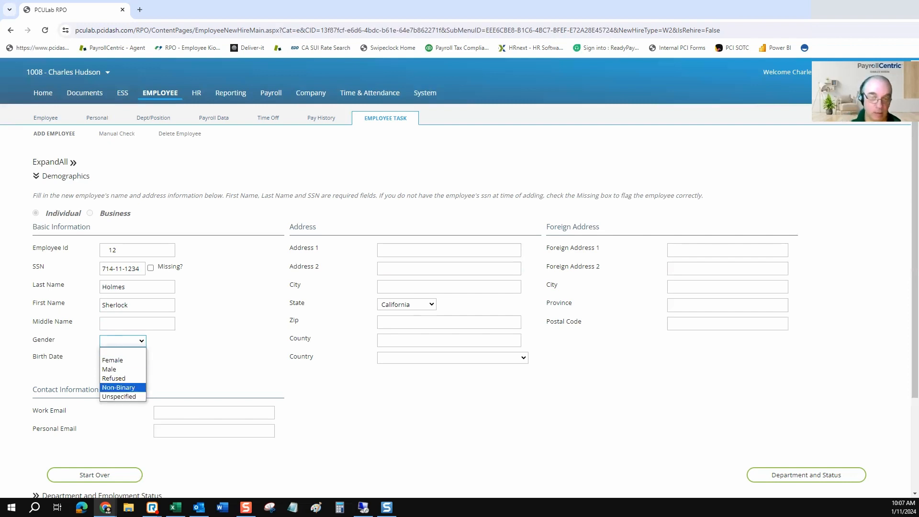
pyautogui.press('Up')
pyautogui.press('Up')
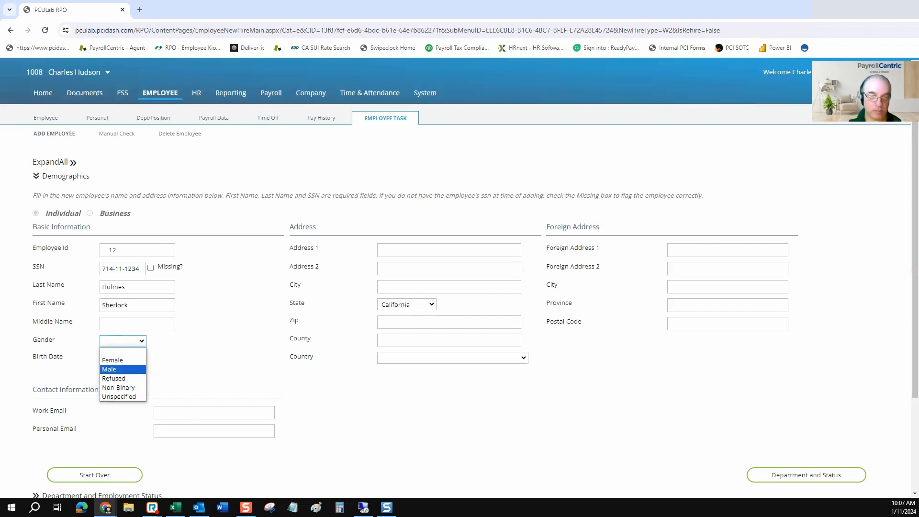
pyautogui.press('Up')
pyautogui.press('Down')
pyautogui.press('Down')
pyautogui.press('Down')
pyautogui.press('Up')
pyautogui.press('Up')
pyautogui.press('Down')
pyautogui.press('Down')
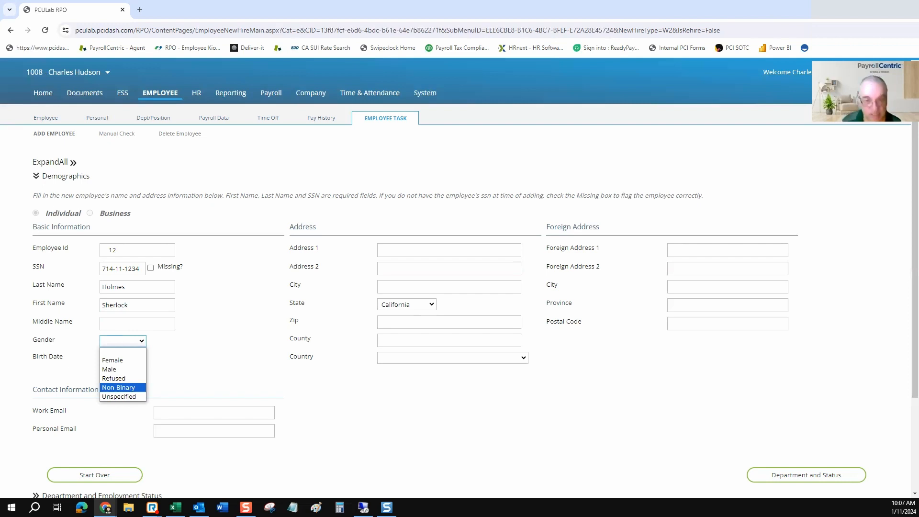
pyautogui.press('Down')
pyautogui.press('Return')
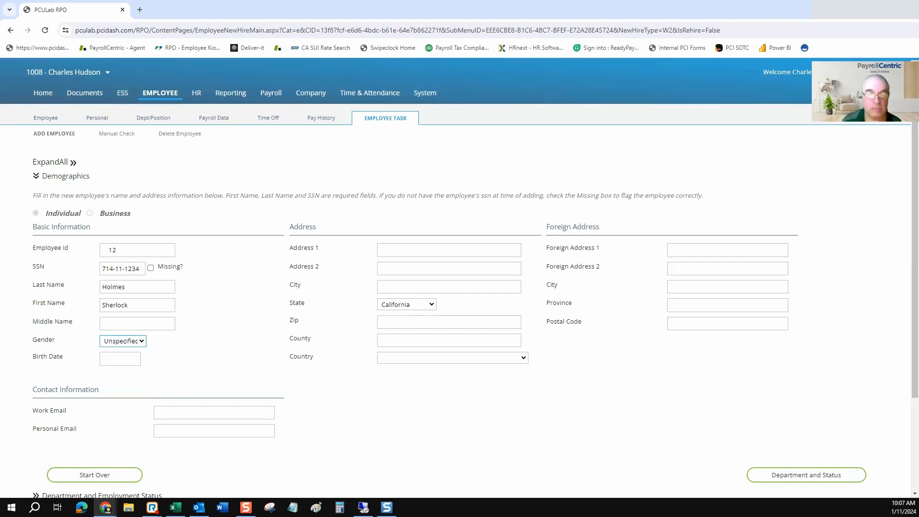
pyautogui.press('Tab')
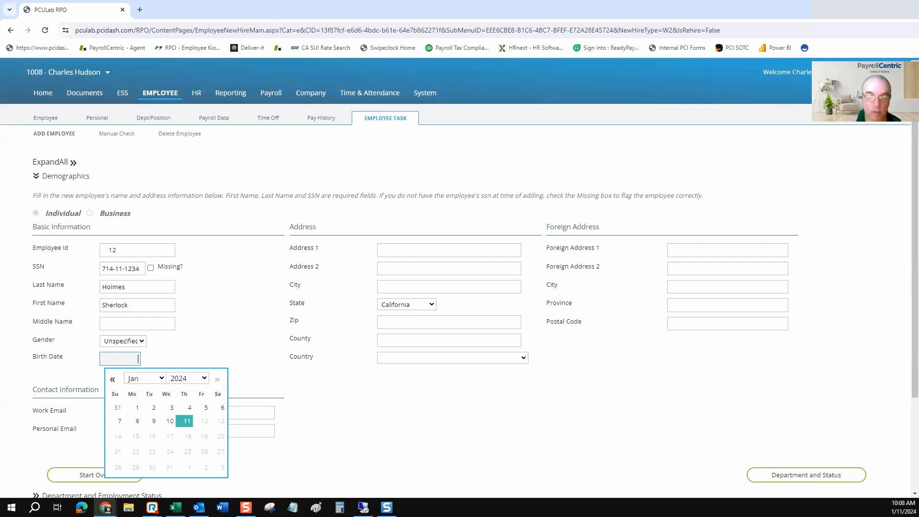
# Enter the employee's birth date and street address.
pyautogui.write('0101')
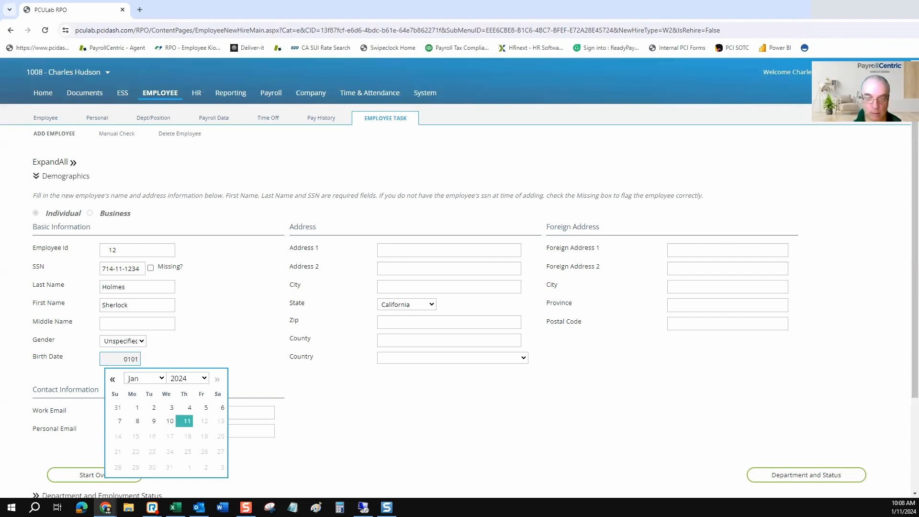
pyautogui.write('2000')
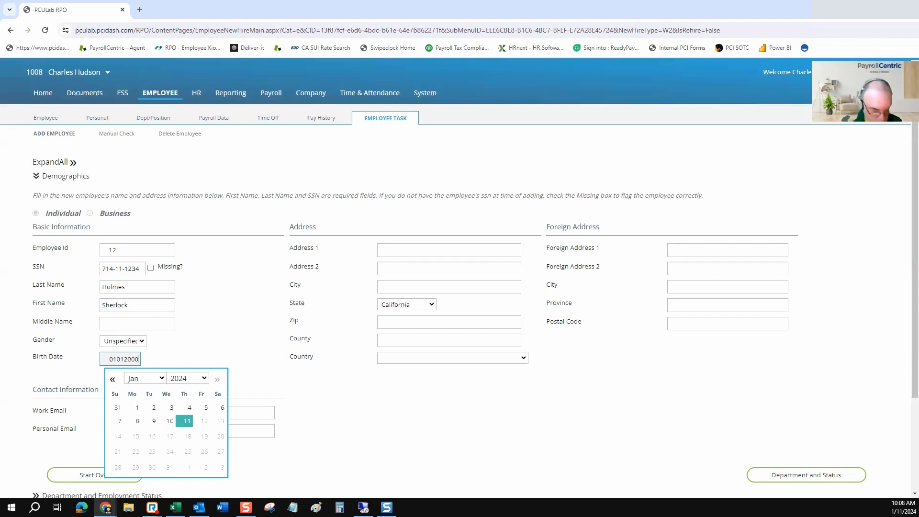
pyautogui.press('Tab')
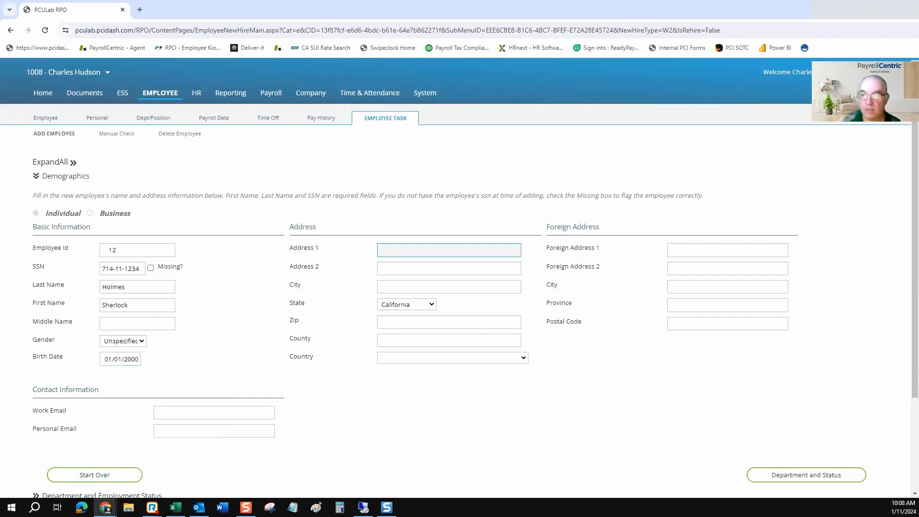
pyautogui.write('123 ')
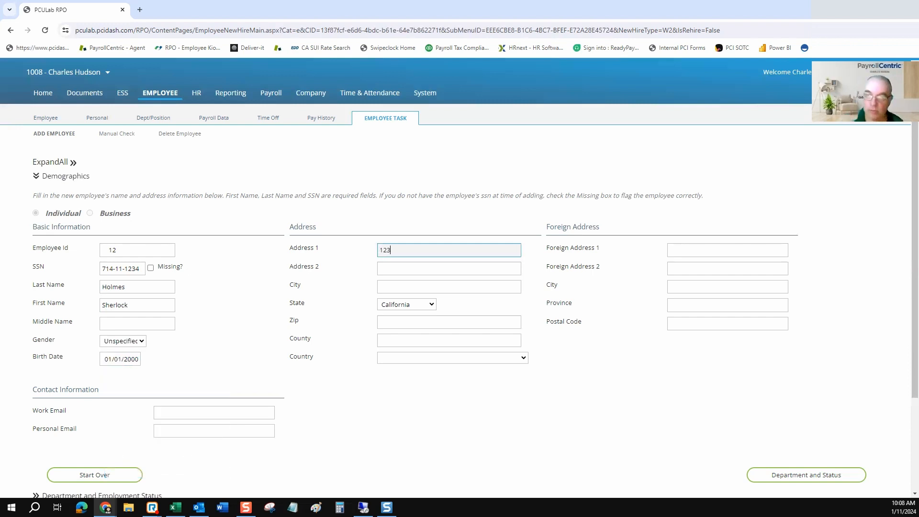
pyautogui.write('Mi')
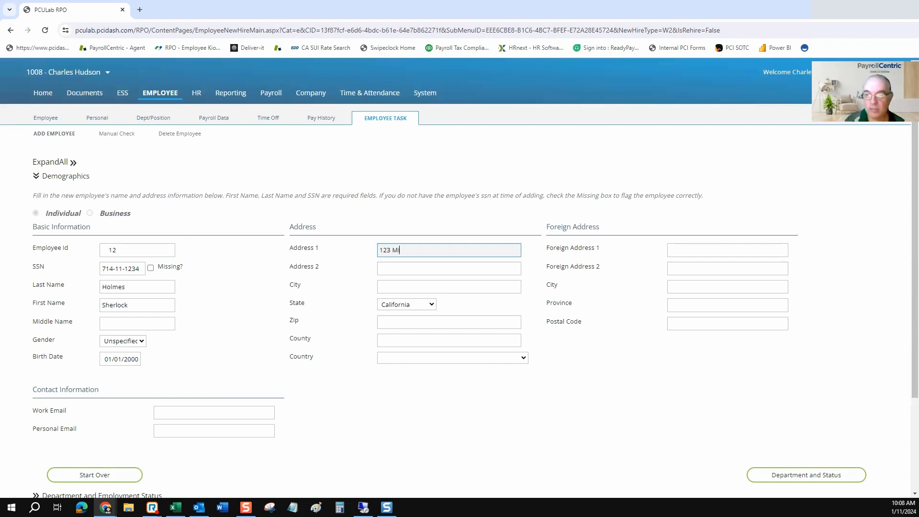
pyautogui.write('in Stree')
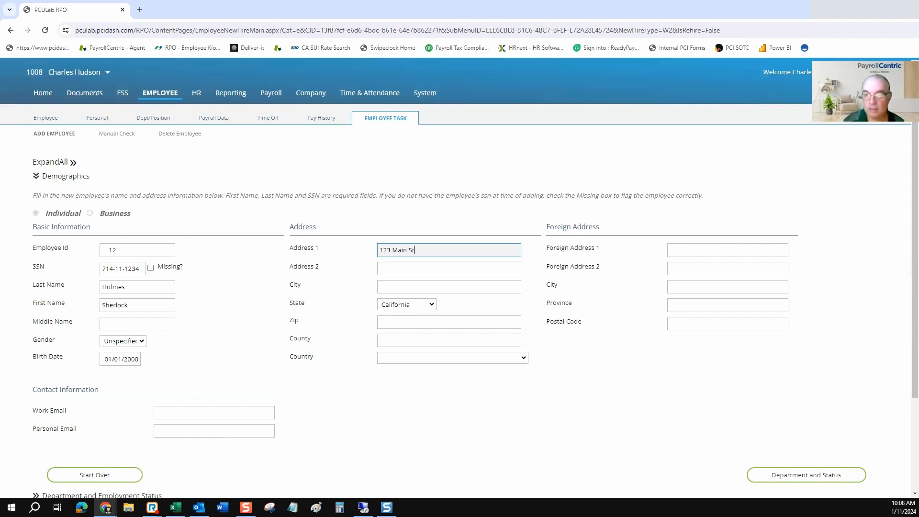
pyautogui.press('Tab')
pyautogui.press('Tab')
# Enter the city, fixing its spelling, and the zip code.
pyautogui.write('S')
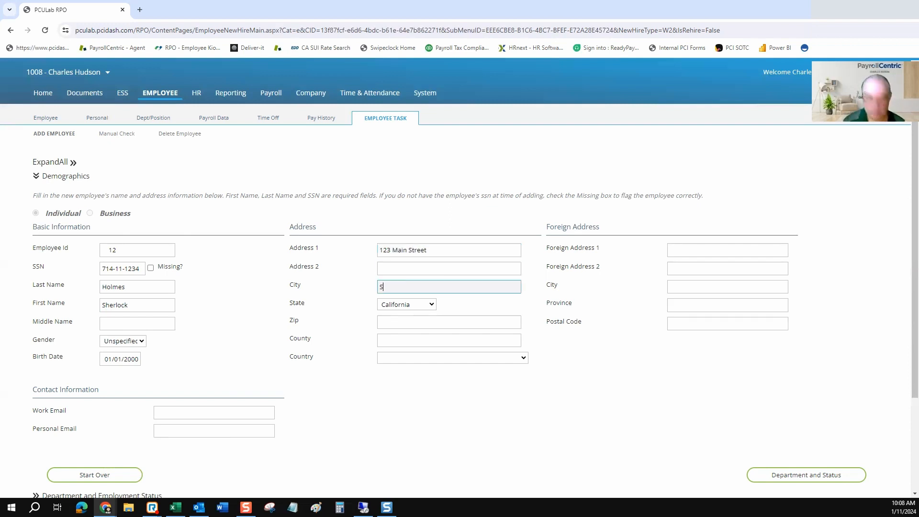
pyautogui.write('pringfile')
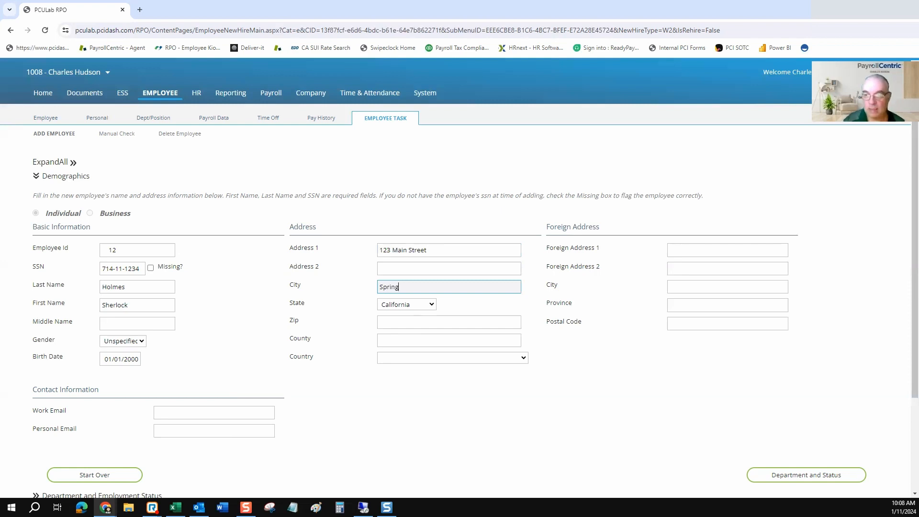
pyautogui.press('BackSpace')
pyautogui.press('BackSpace')
pyautogui.write('el')
pyautogui.press('Tab')
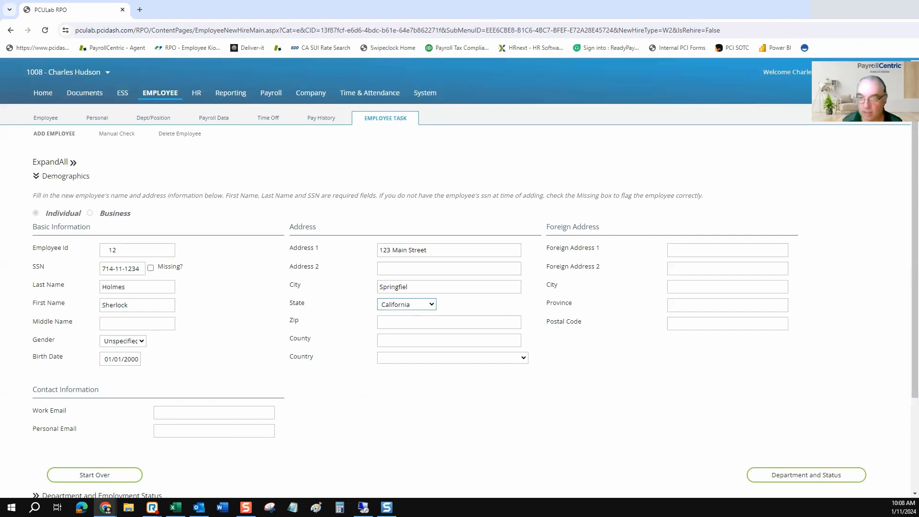
pyautogui.hotkey('shift', 'Tab')
pyautogui.write('d')
pyautogui.press('Tab')
pyautogui.press('Tab')
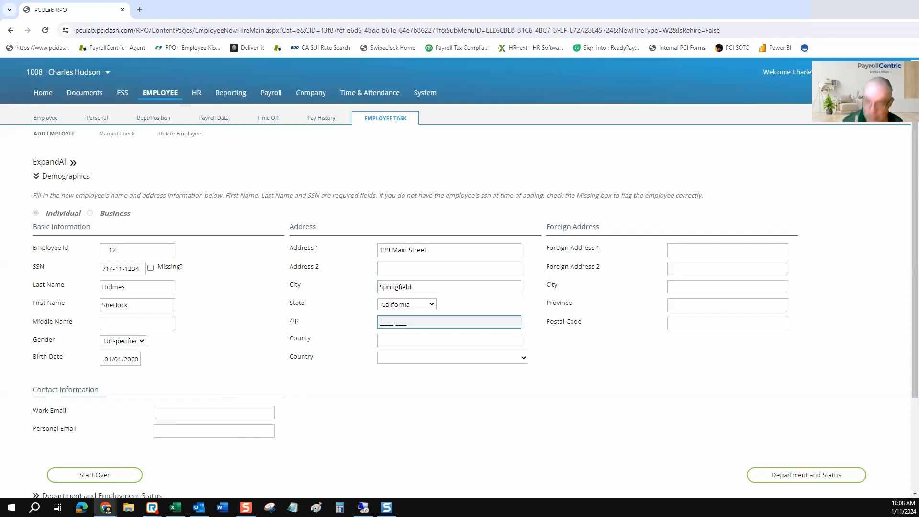
pyautogui.write('90210')
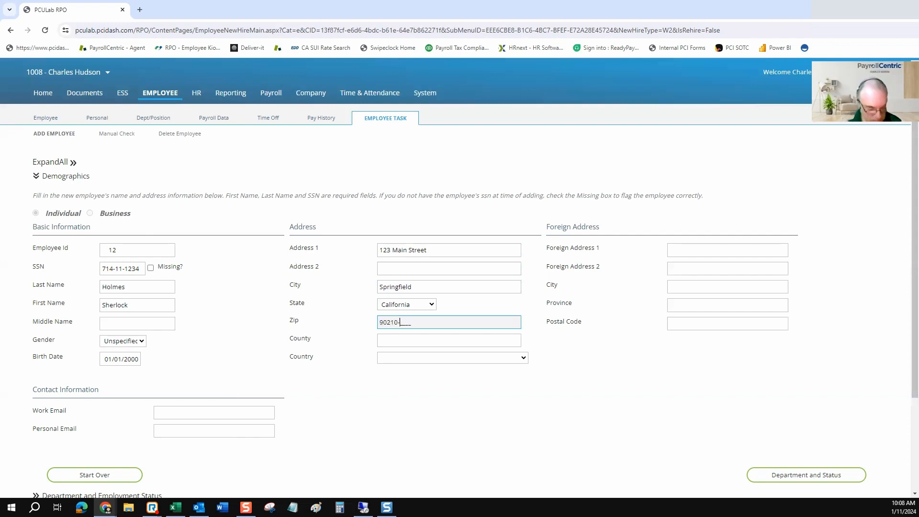
pyautogui.press('Tab')
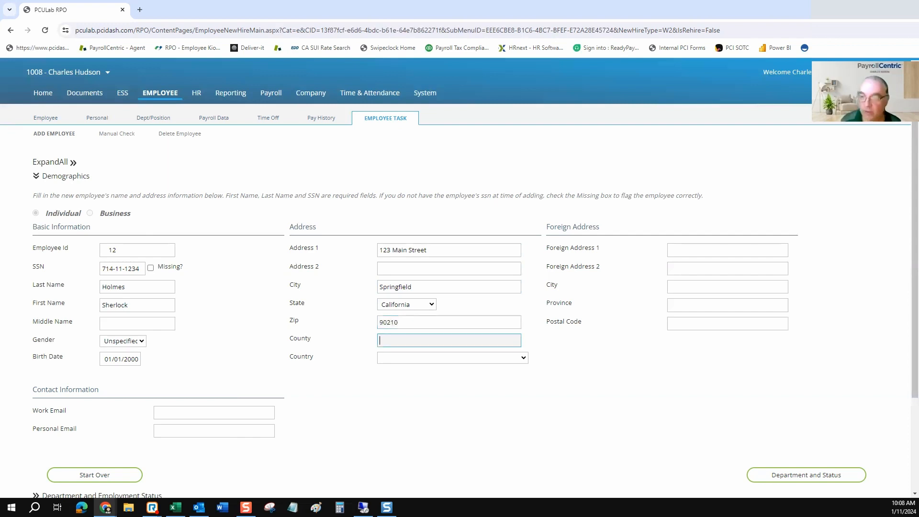
# Type the employee's work e-mail address into the Work Email field.
pyautogui.press('Tab')
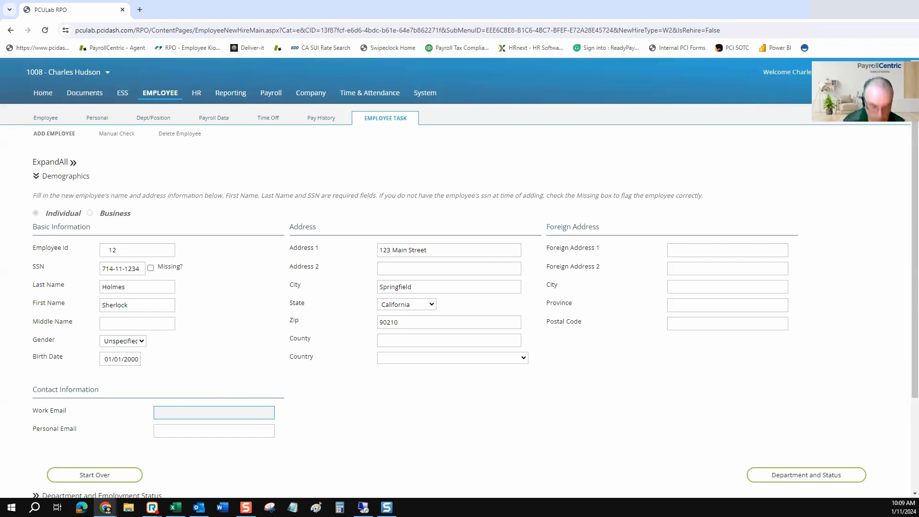
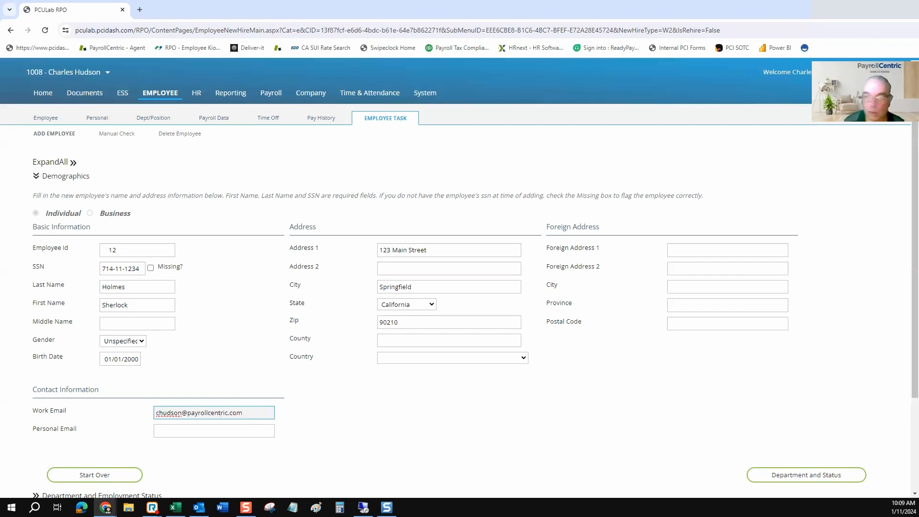
pyautogui.press('Tab')
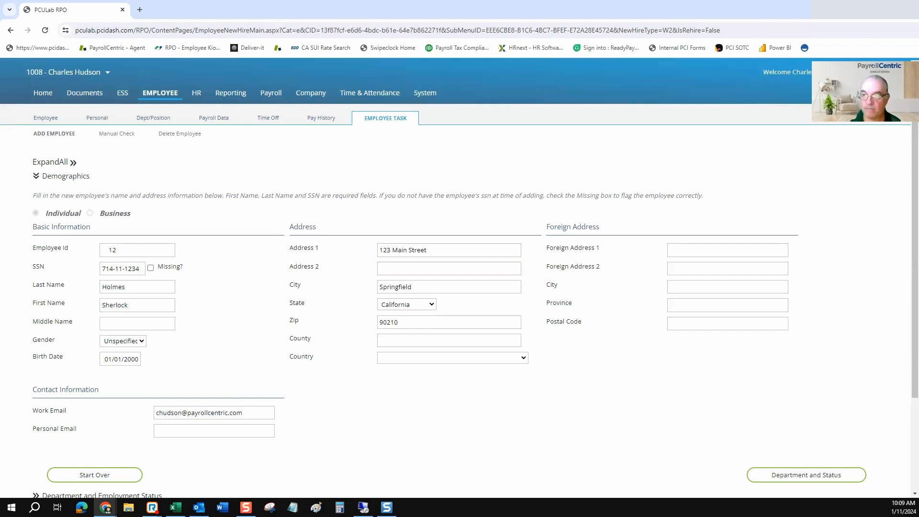
pyautogui.moveTo(600, 227); pyautogui.dragTo(550, 227)
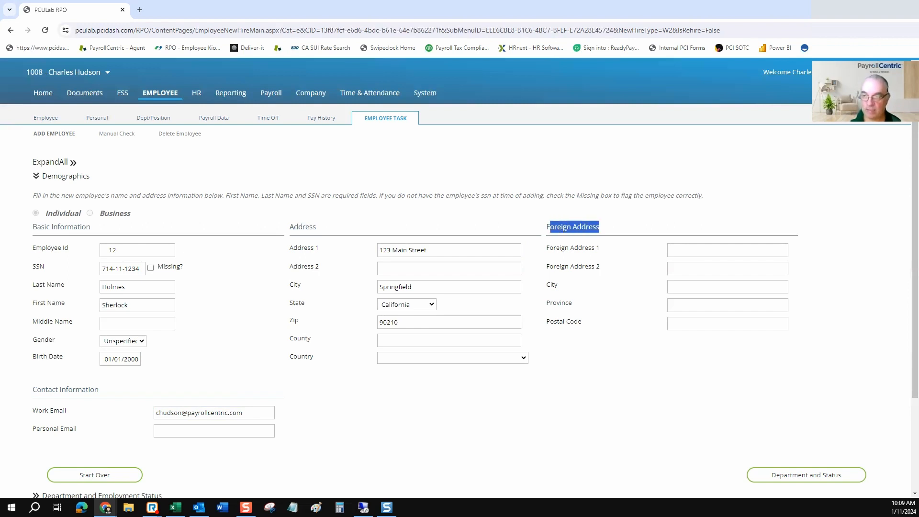
pyautogui.click(574, 227)
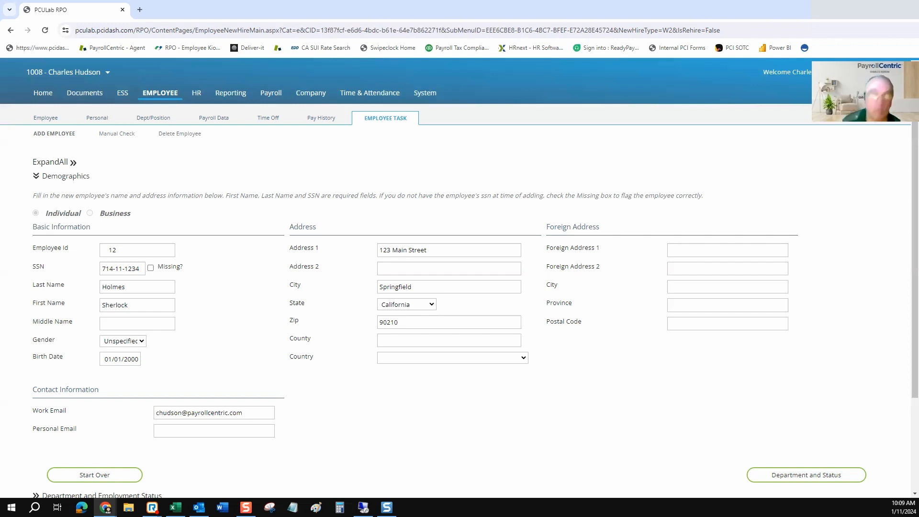
pyautogui.scroll(-2, 460, 278)
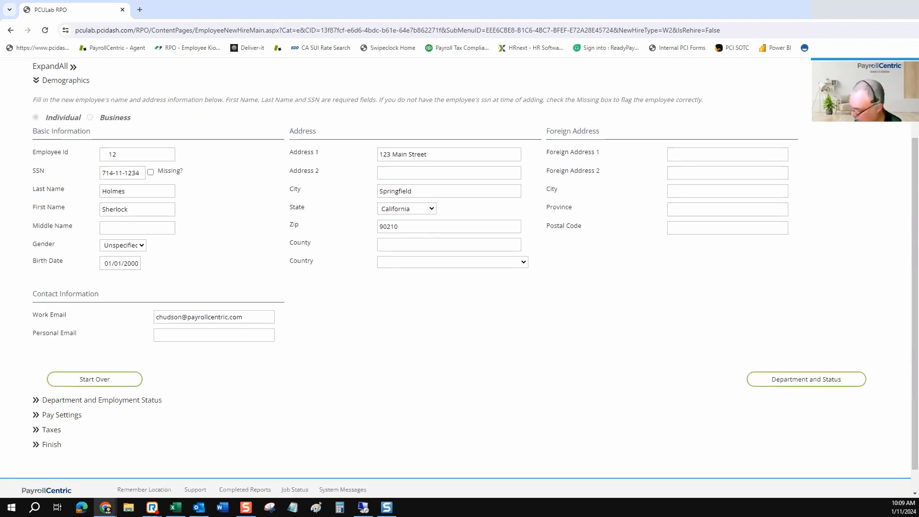
pyautogui.scroll(-1, 460, 277)
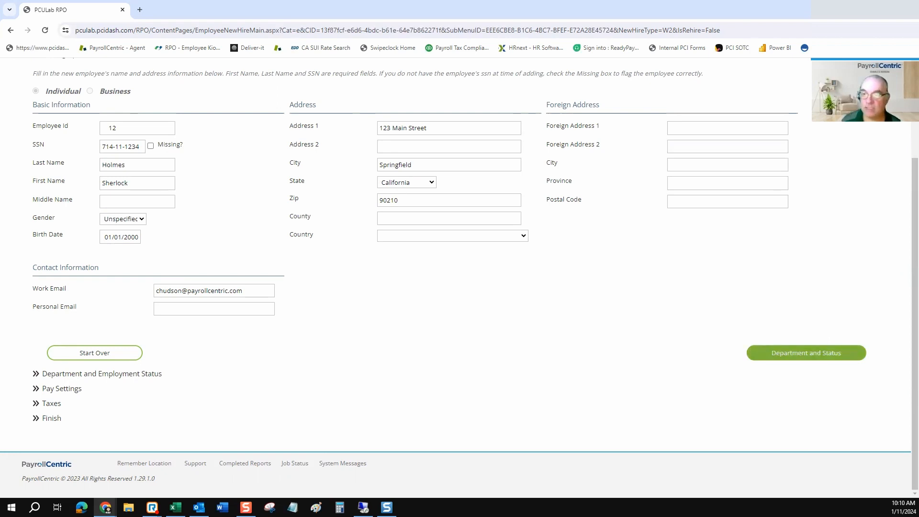
# Assign department 100 - Management and hire date 01/01/2024.
pyautogui.click(806, 353)
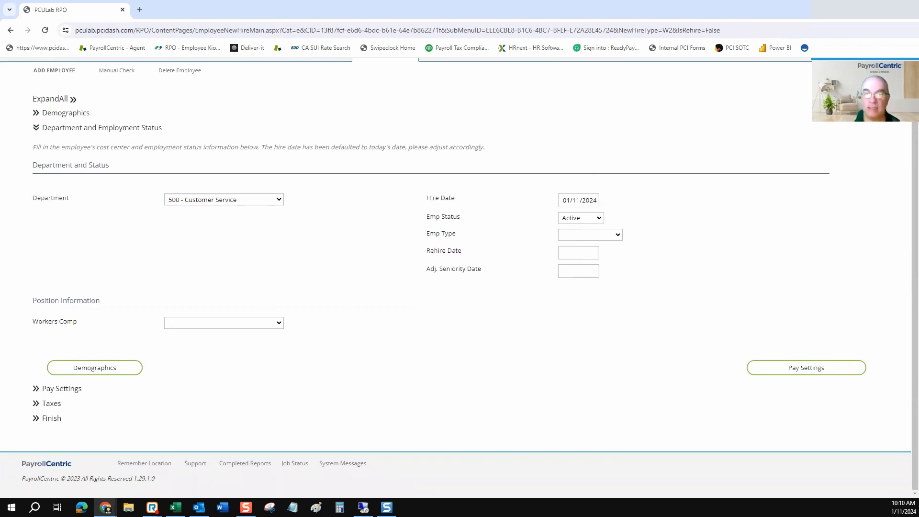
pyautogui.click(224, 200)
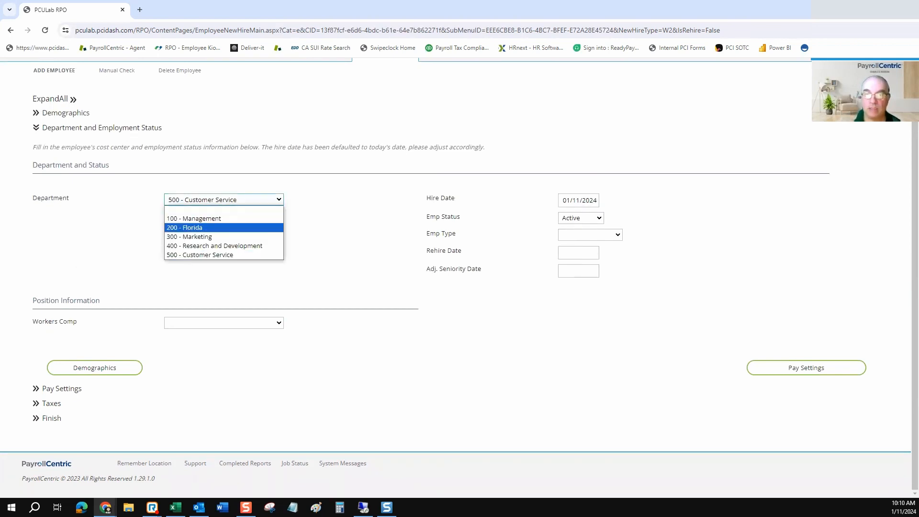
pyautogui.click(201, 218)
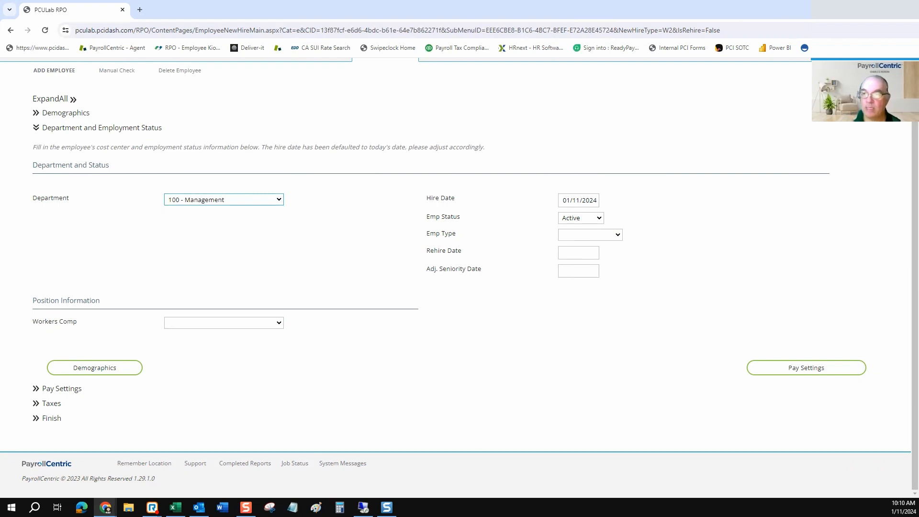
pyautogui.click(575, 200)
pyautogui.click(595, 249)
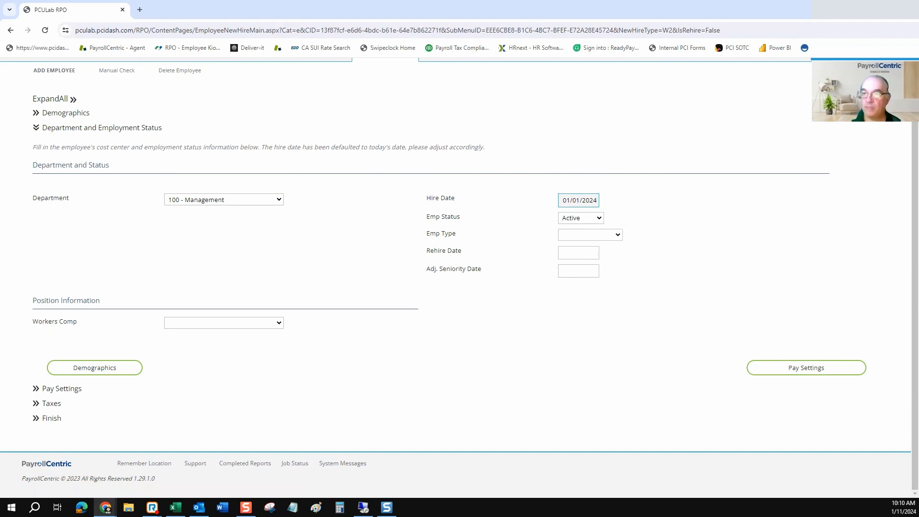
# Look over the Employee Type options without changing them.
pyautogui.click(618, 235)
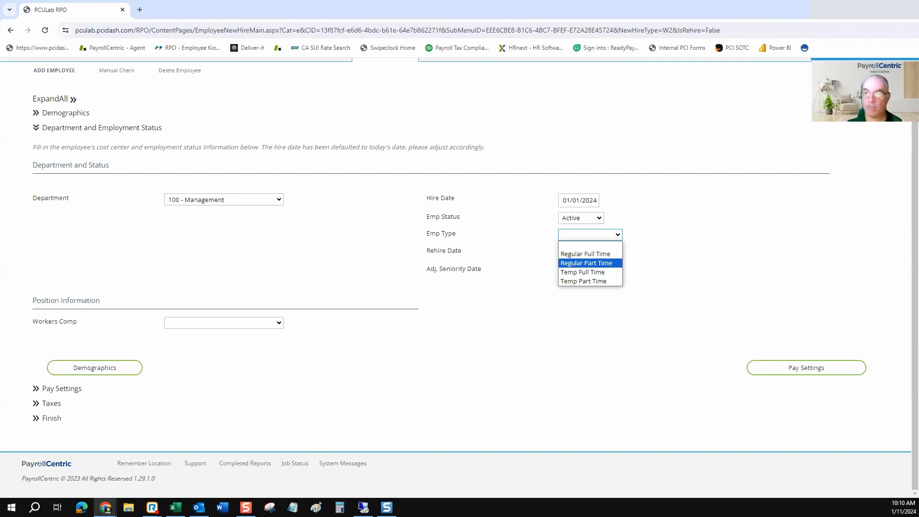
pyautogui.press('Up')
pyautogui.press('Escape')
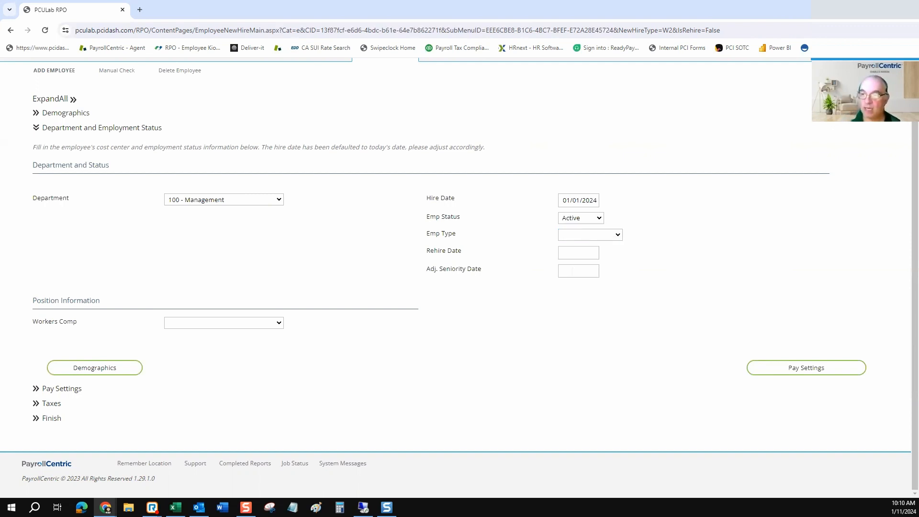
pyautogui.moveTo(462, 250); pyautogui.dragTo(430, 250)
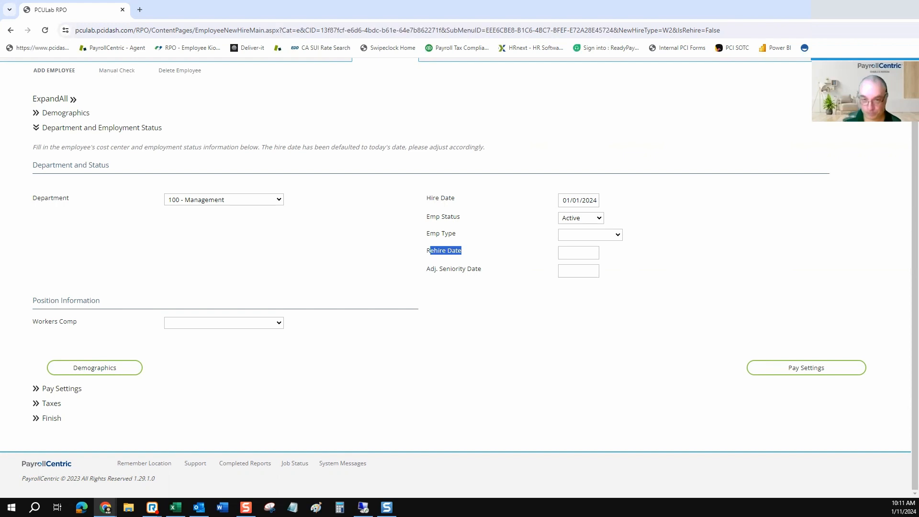
# Select 8810 - Clerical from the Workers Comp dropdown.
pyautogui.click(224, 323)
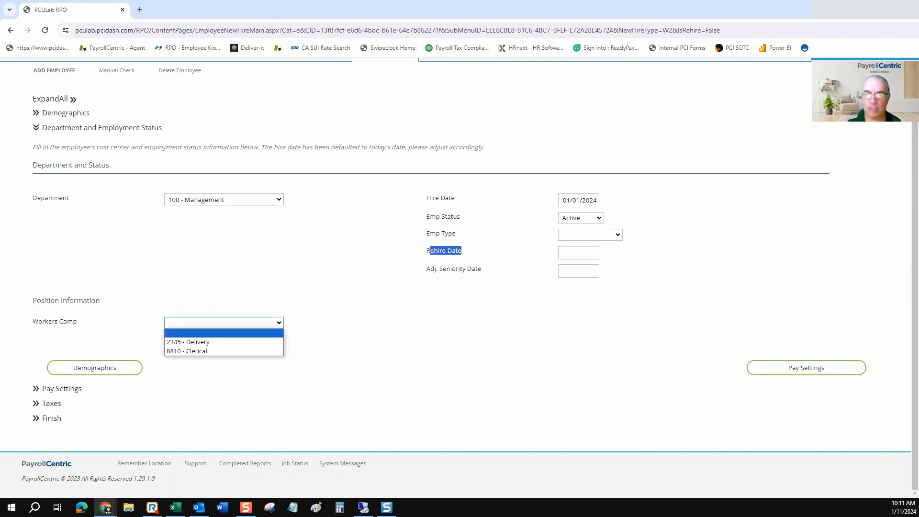
pyautogui.press('Down')
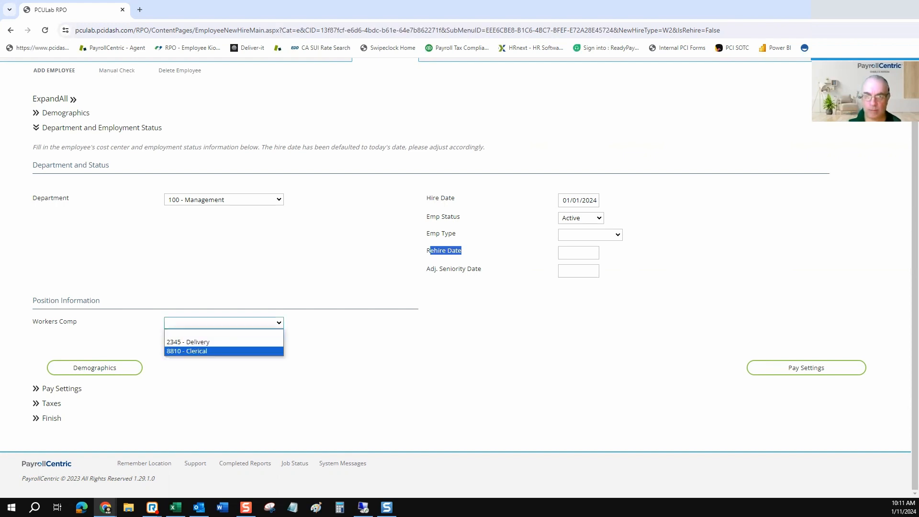
pyautogui.click(326, 356)
pyautogui.click(224, 323)
pyautogui.click(206, 351)
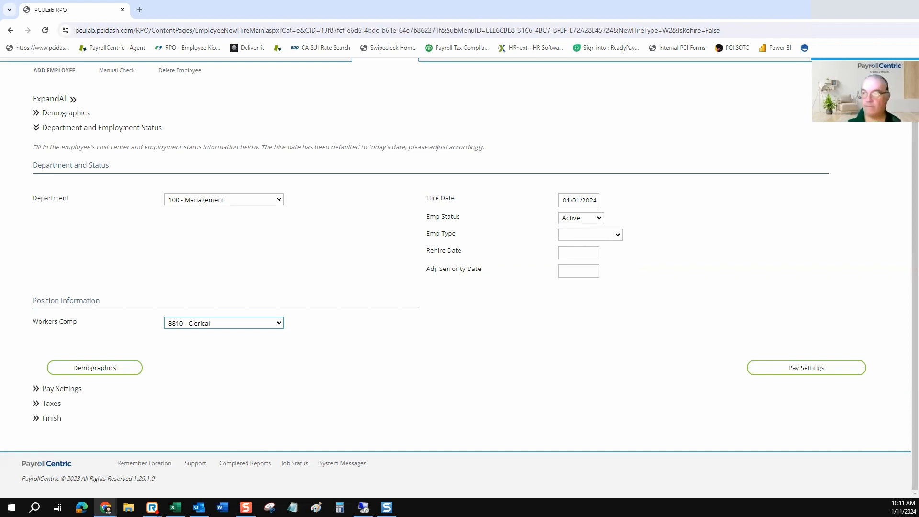
# On the Pay Settings step, set the hourly rate to 24.
pyautogui.click(806, 368)
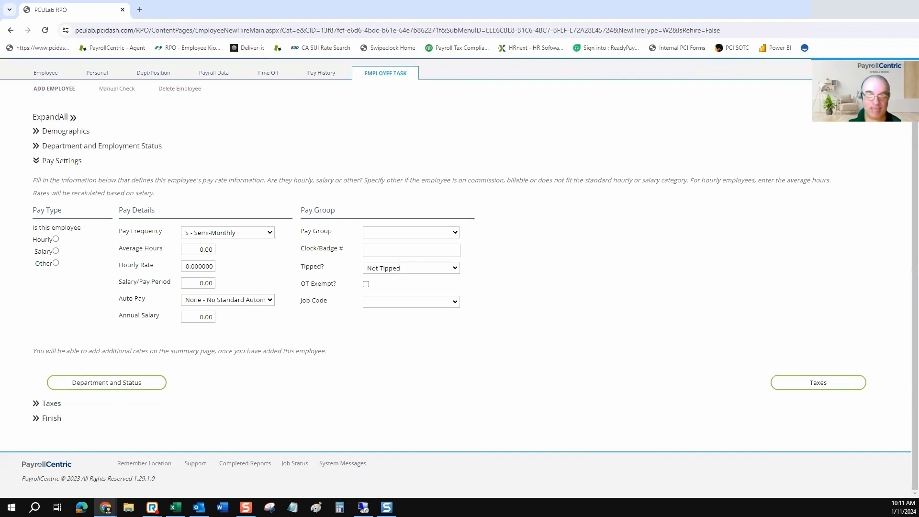
pyautogui.moveTo(62, 211); pyautogui.dragTo(30, 219)
pyautogui.click(31, 219)
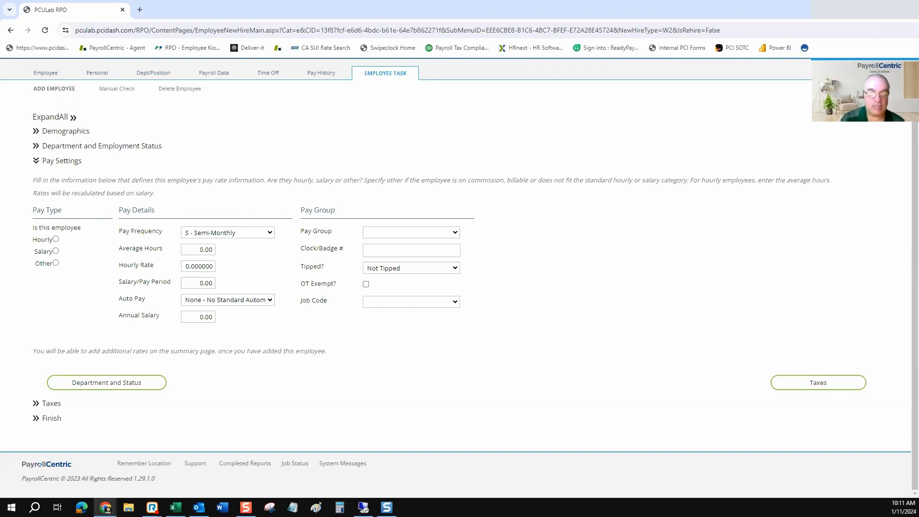
pyautogui.moveTo(62, 210); pyautogui.dragTo(32, 211)
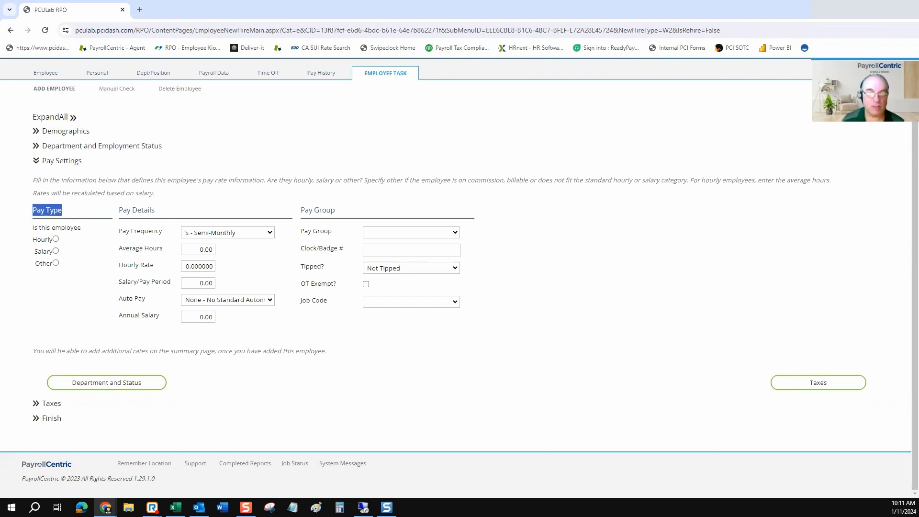
pyautogui.click(39, 211)
pyautogui.moveTo(155, 211); pyautogui.dragTo(118, 211)
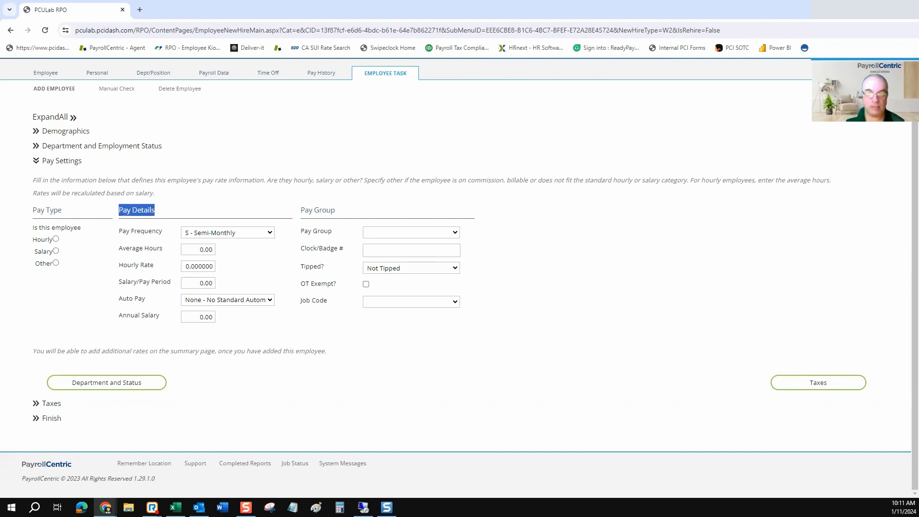
pyautogui.click(198, 266)
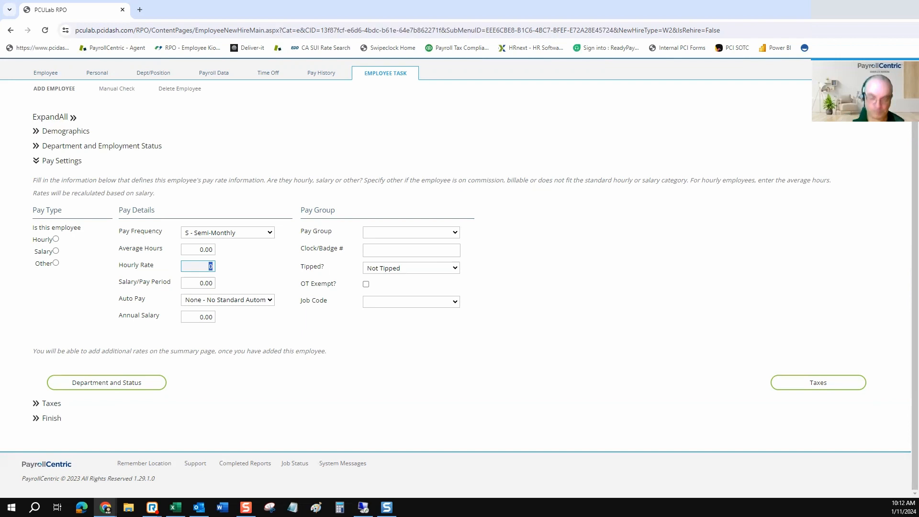
pyautogui.write('24')
pyautogui.press('Tab')
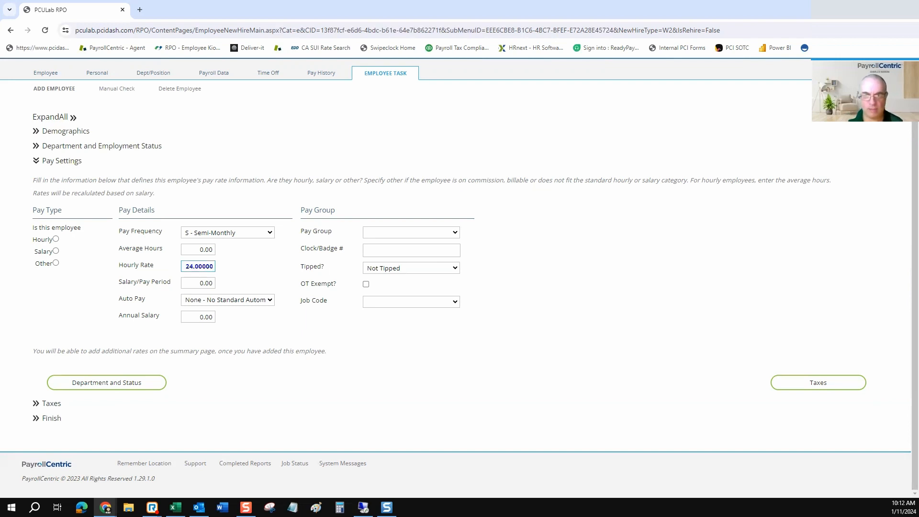
pyautogui.press('Tab')
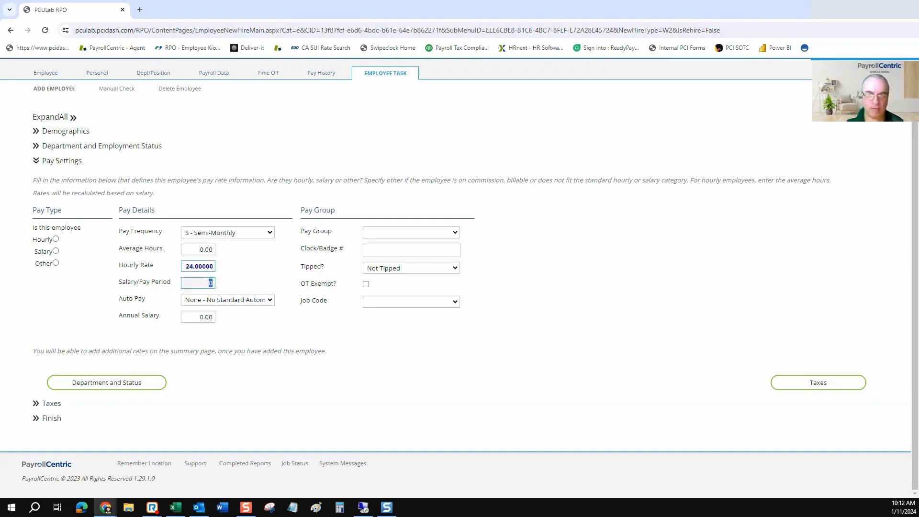
# Review the Auto Pay and Pay Group options unchanged, then continue to Taxes.
pyautogui.click(228, 300)
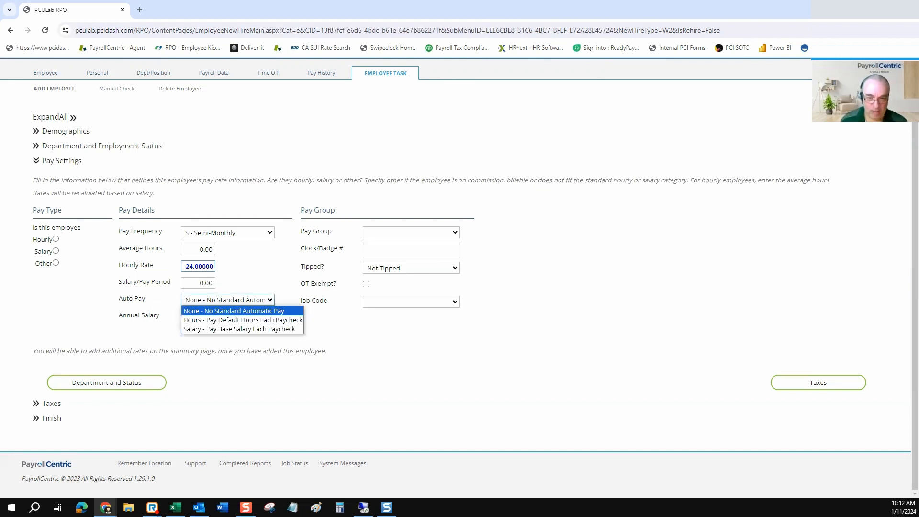
pyautogui.press('Down')
pyautogui.press('Down')
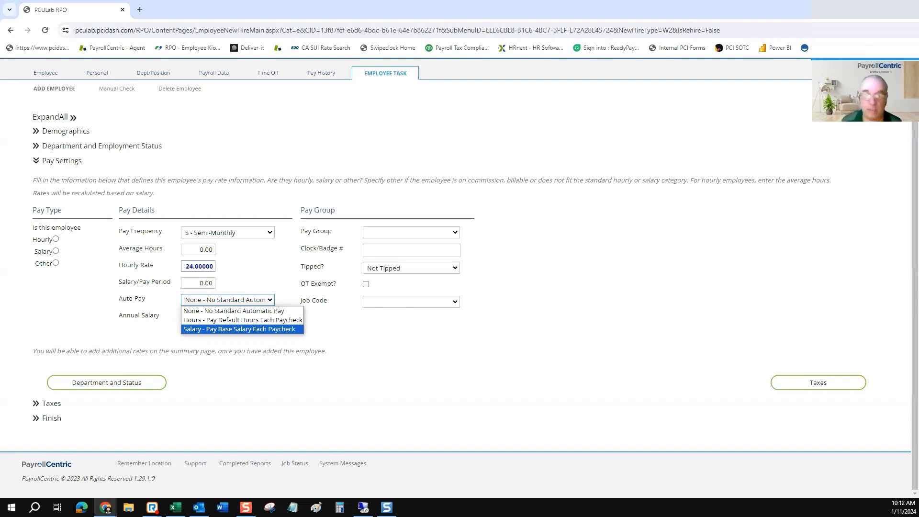
pyautogui.press('Escape')
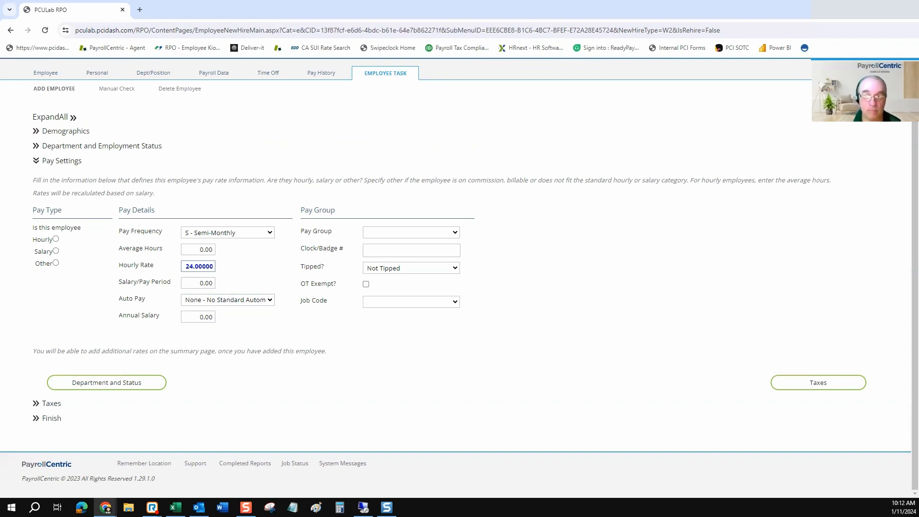
pyautogui.click(411, 233)
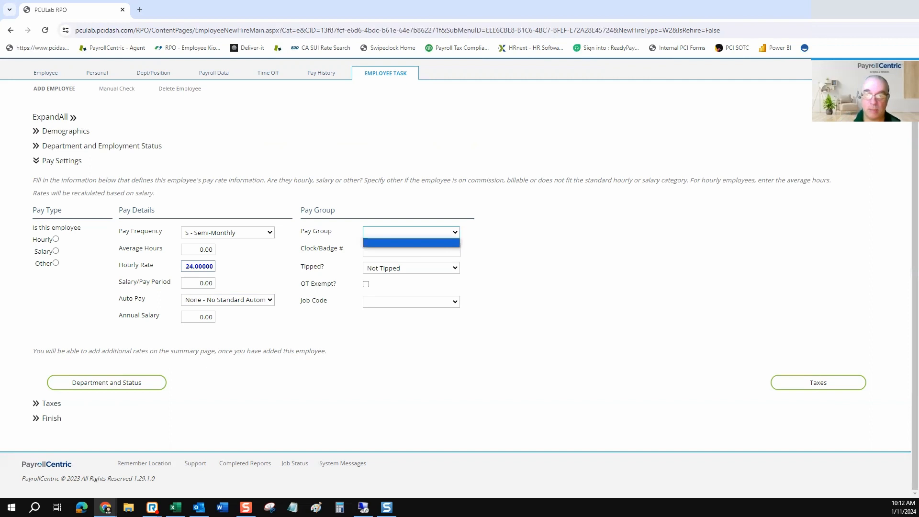
pyautogui.press('Escape')
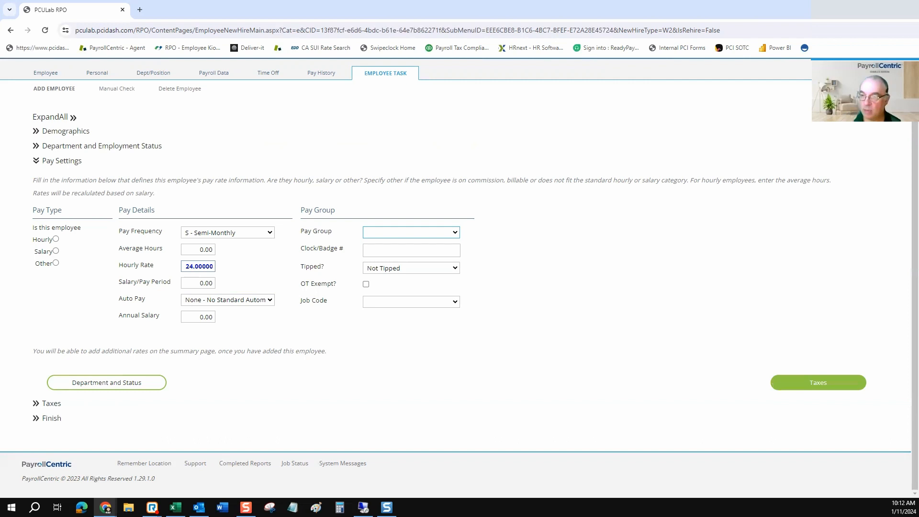
pyautogui.click(818, 383)
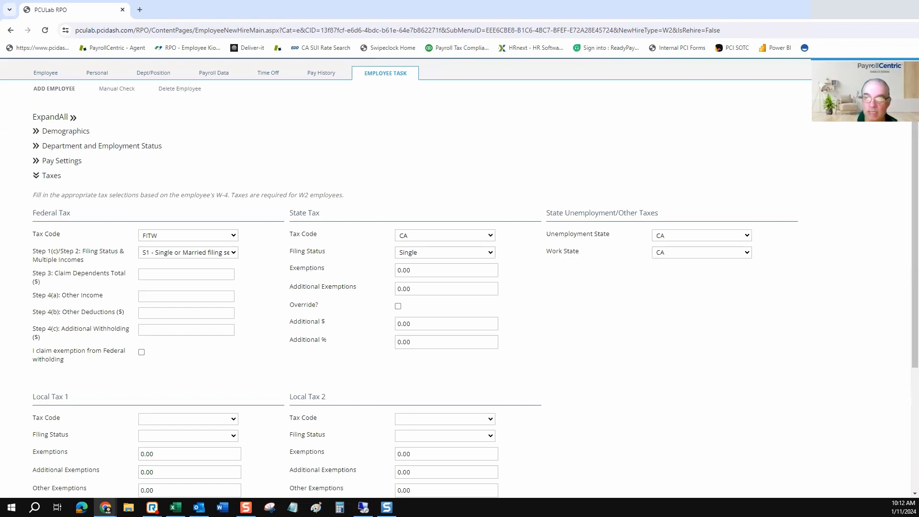
pyautogui.click(445, 253)
pyautogui.click(520, 258)
pyautogui.click(446, 271)
pyautogui.click(521, 271)
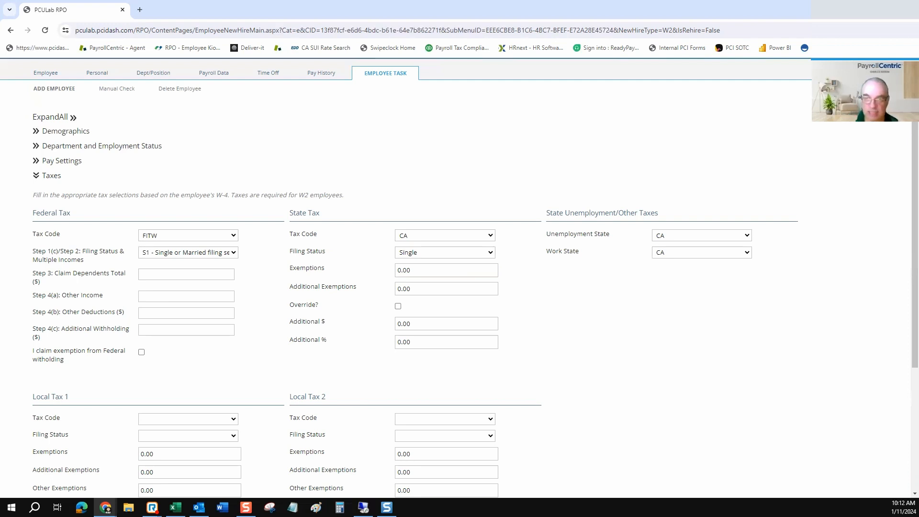
pyautogui.click(445, 235)
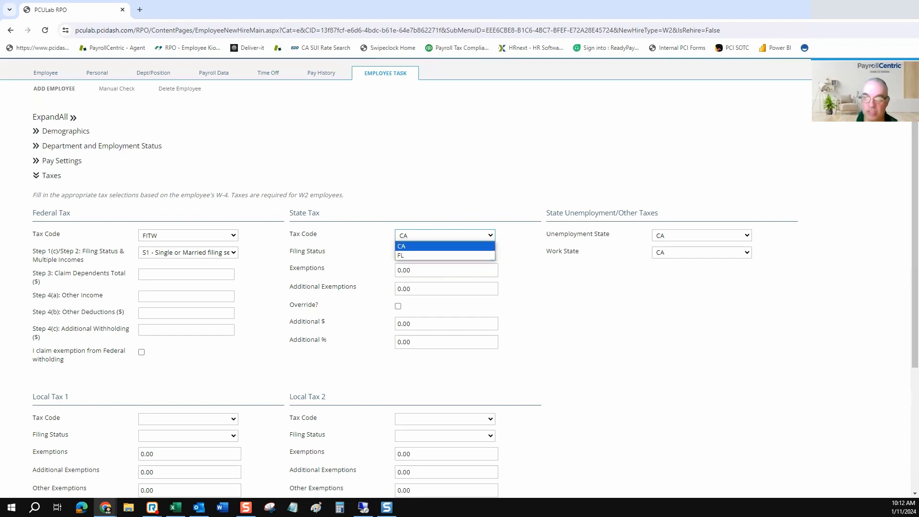
pyautogui.press('Escape')
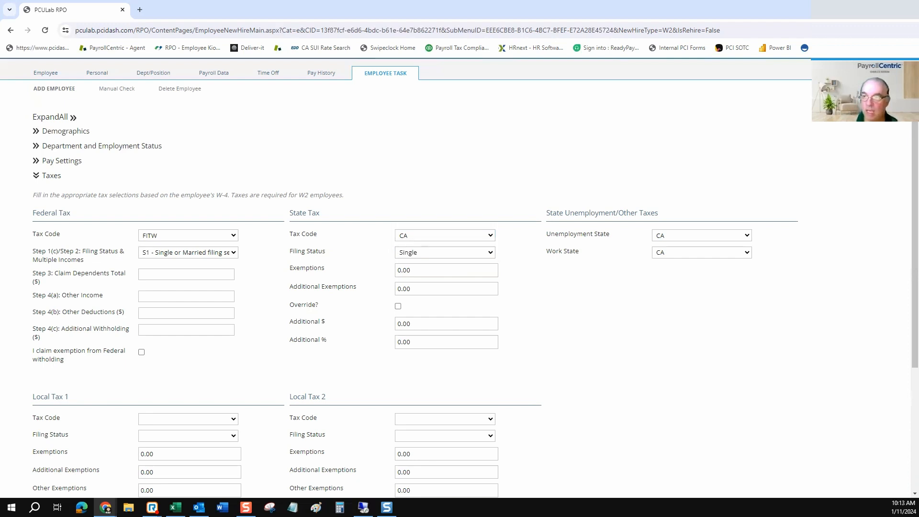
pyautogui.click(702, 235)
pyautogui.click(702, 255)
pyautogui.click(702, 253)
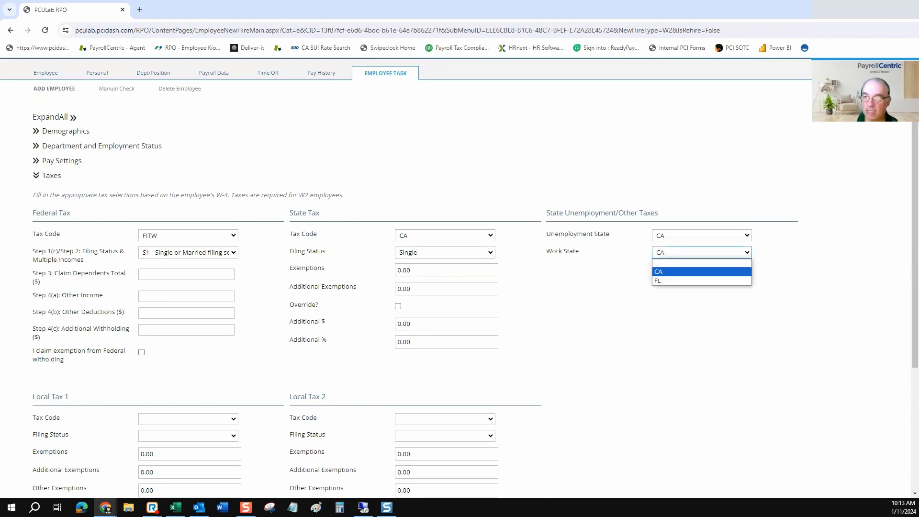
pyautogui.click(702, 252)
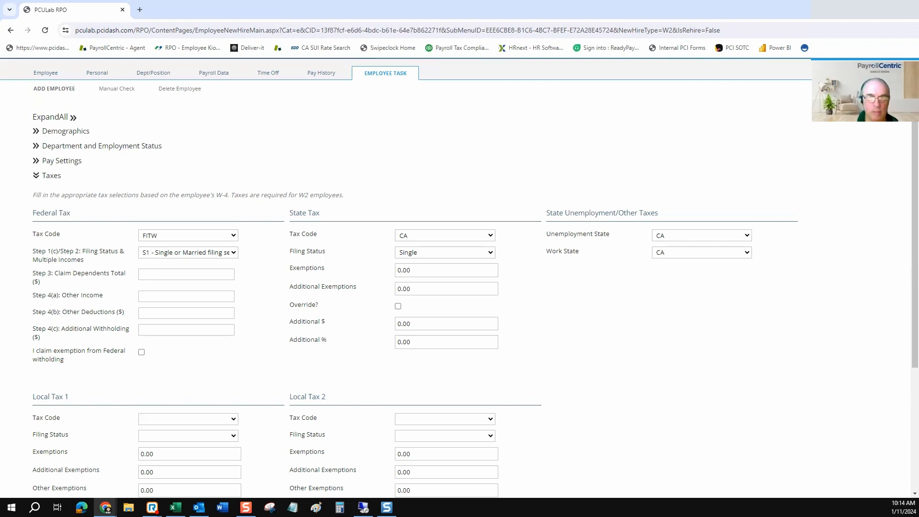
pyautogui.moveTo(80, 251); pyautogui.dragTo(36, 251)
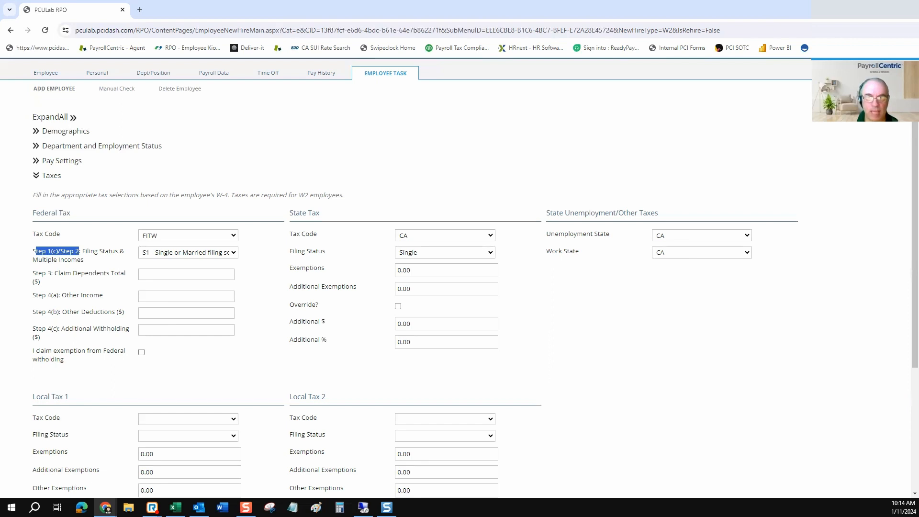
pyautogui.click(233, 252)
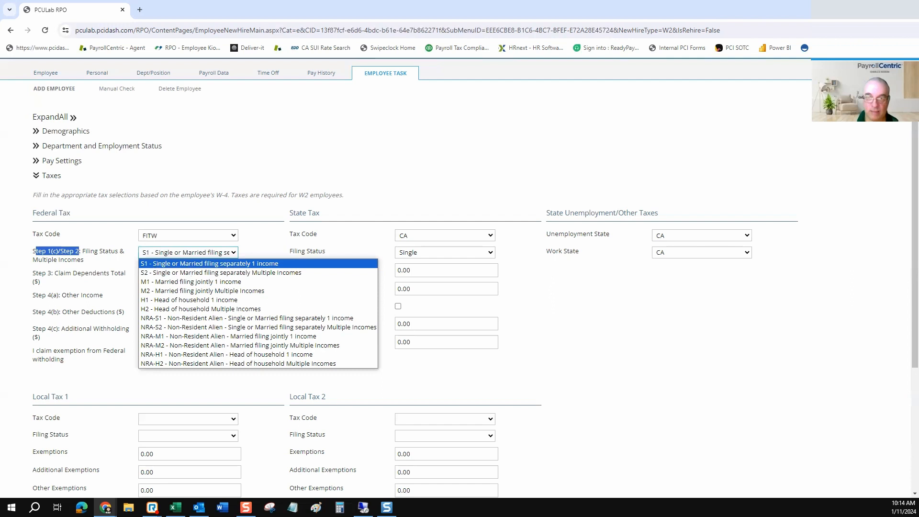
pyautogui.click(263, 248)
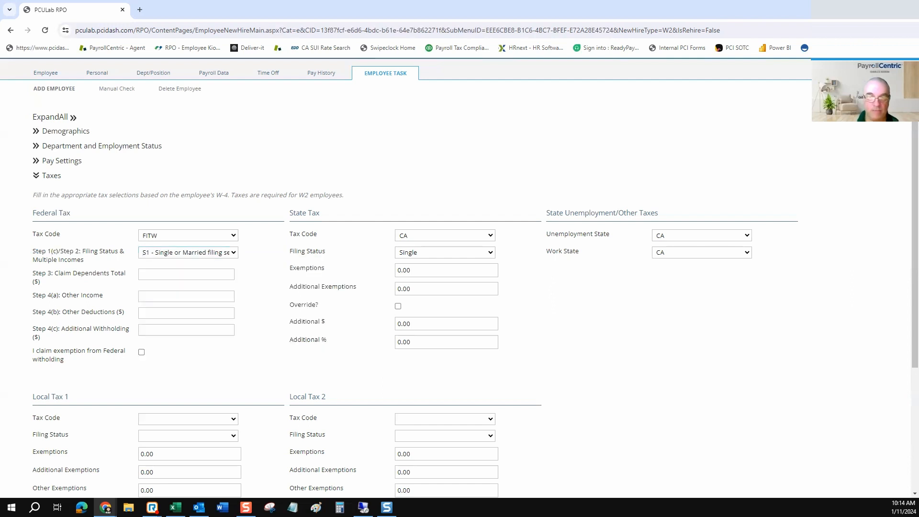
pyautogui.moveTo(32, 273); pyautogui.dragTo(130, 329)
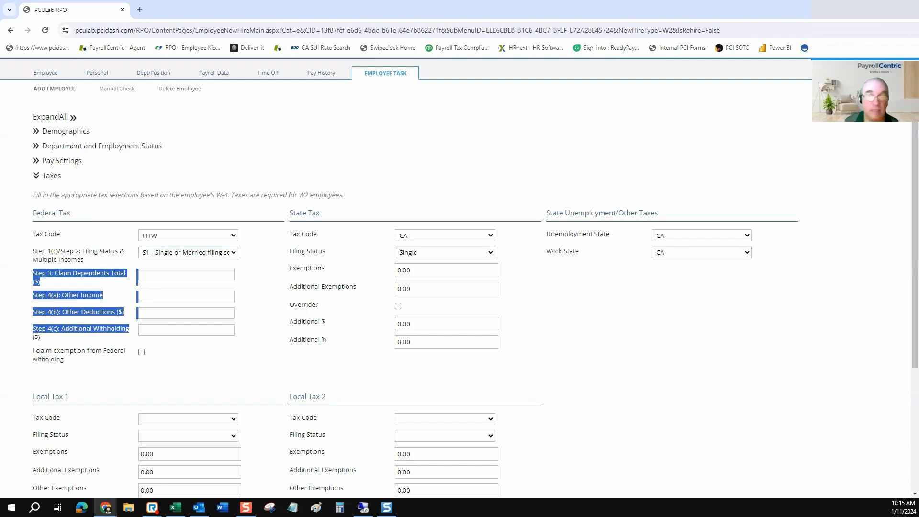
pyautogui.click(231, 274)
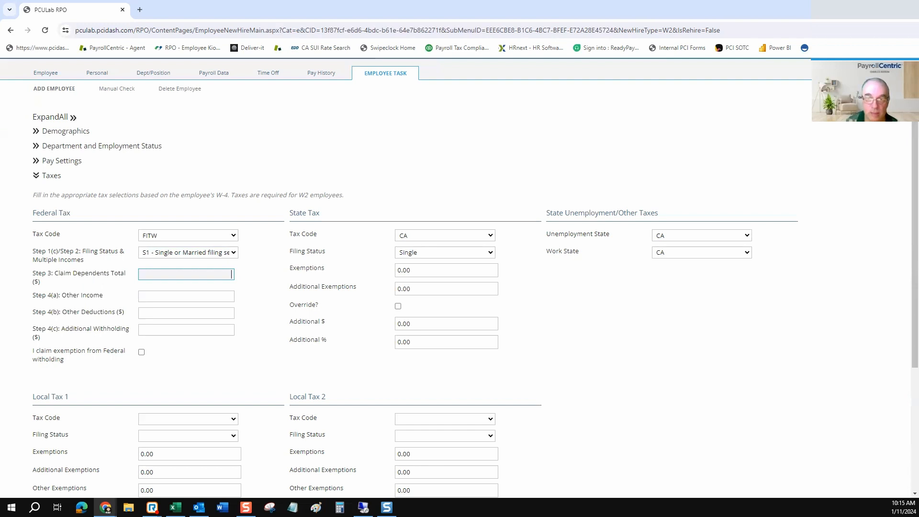
pyautogui.click(231, 296)
pyautogui.click(231, 313)
pyautogui.click(231, 330)
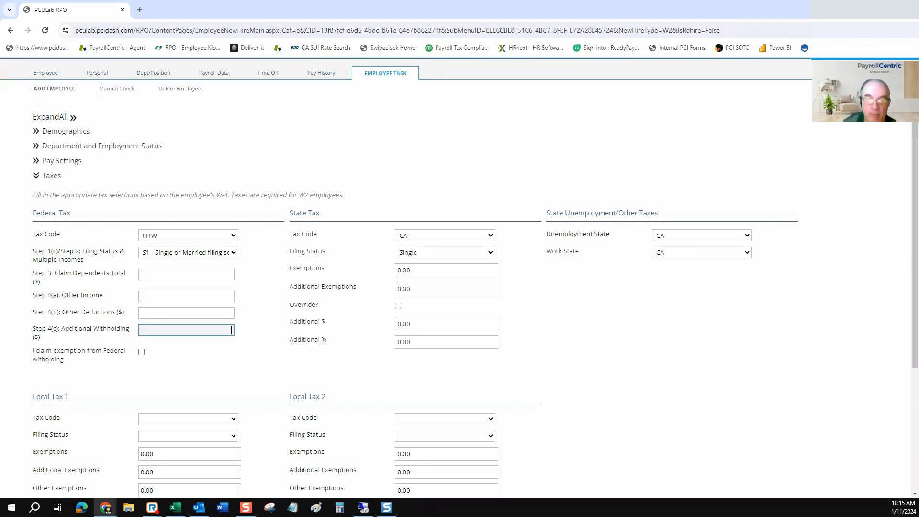
pyautogui.scroll(-2, 231, 235)
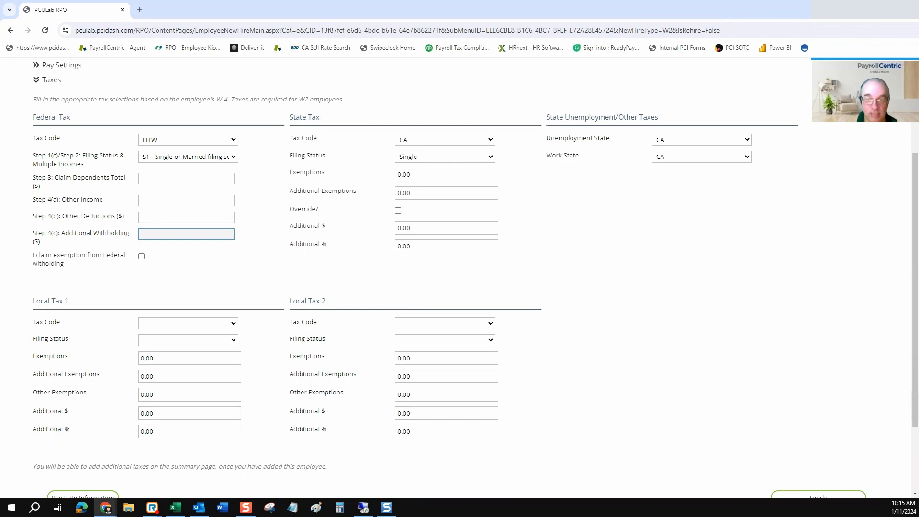
pyautogui.click(230, 324)
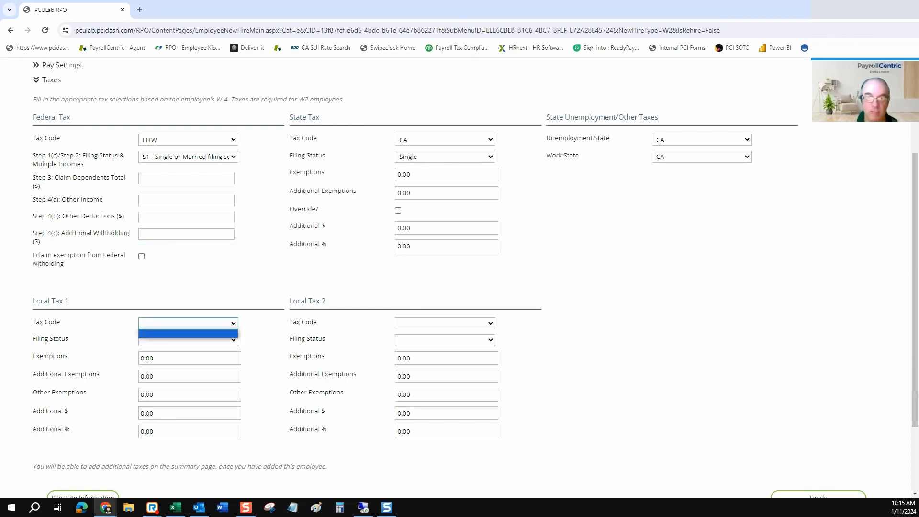
pyautogui.click(267, 331)
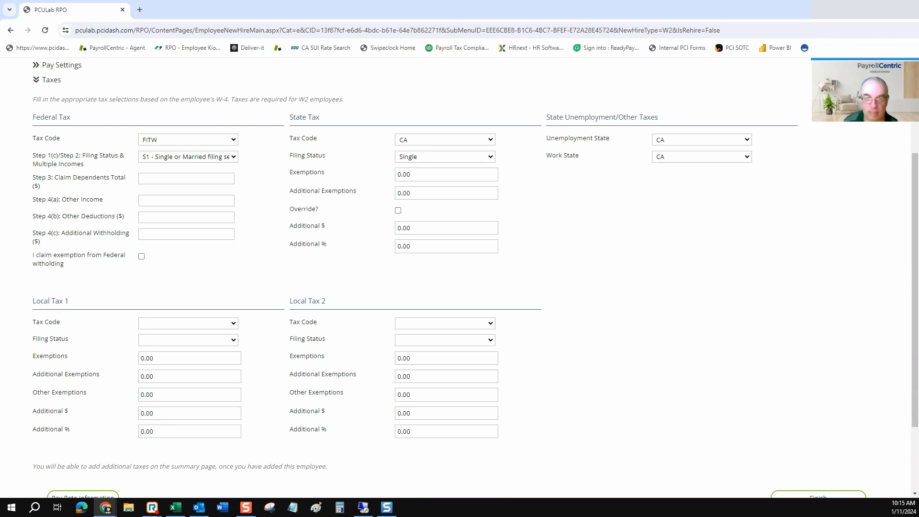
pyautogui.scroll(-1, 460, 278)
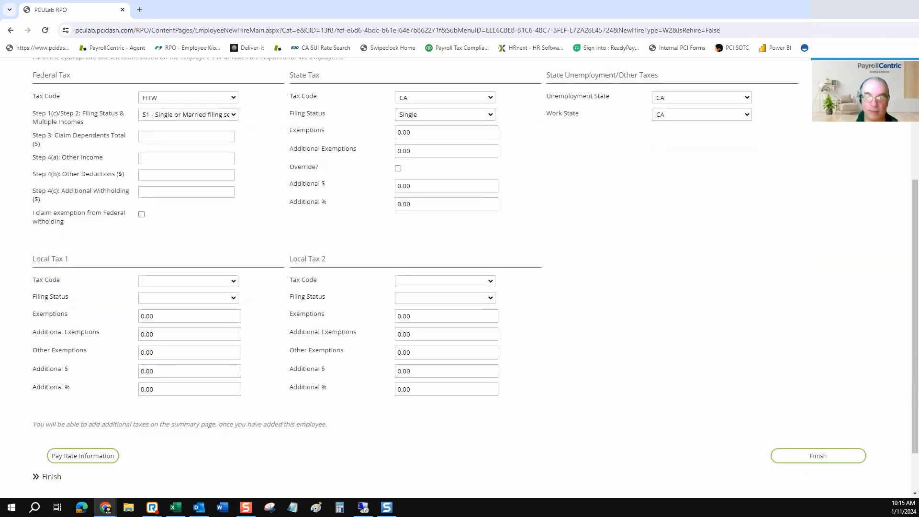
pyautogui.scroll(-1, 459, 277)
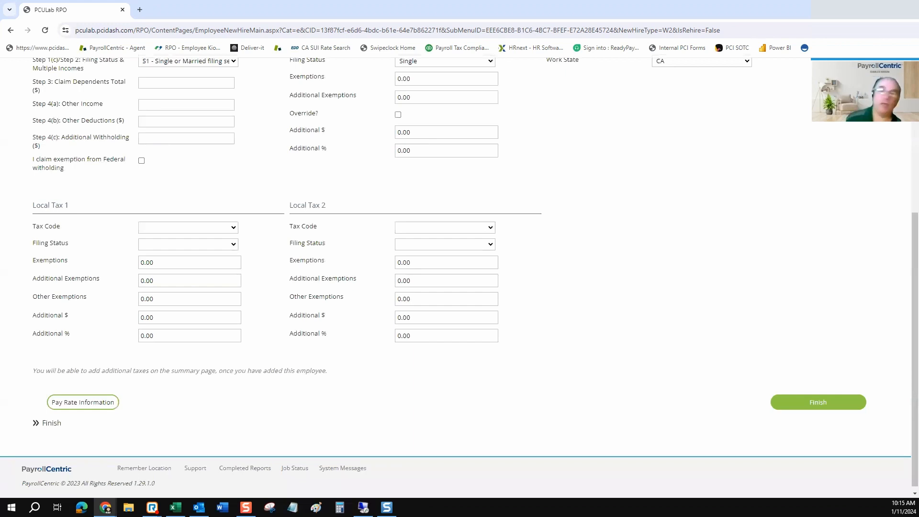
# Advance to the final confirmation step and review the new hire summary.
pyautogui.click(818, 402)
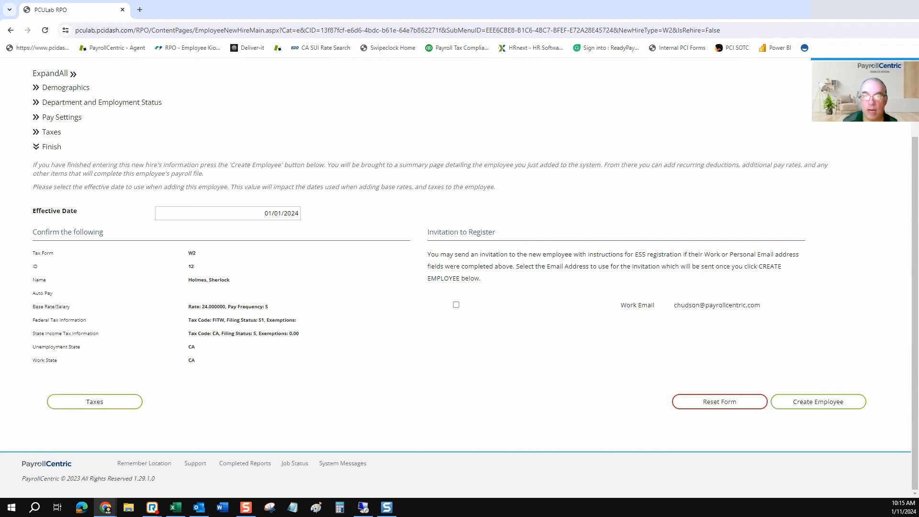
pyautogui.moveTo(297, 363); pyautogui.dragTo(33, 250)
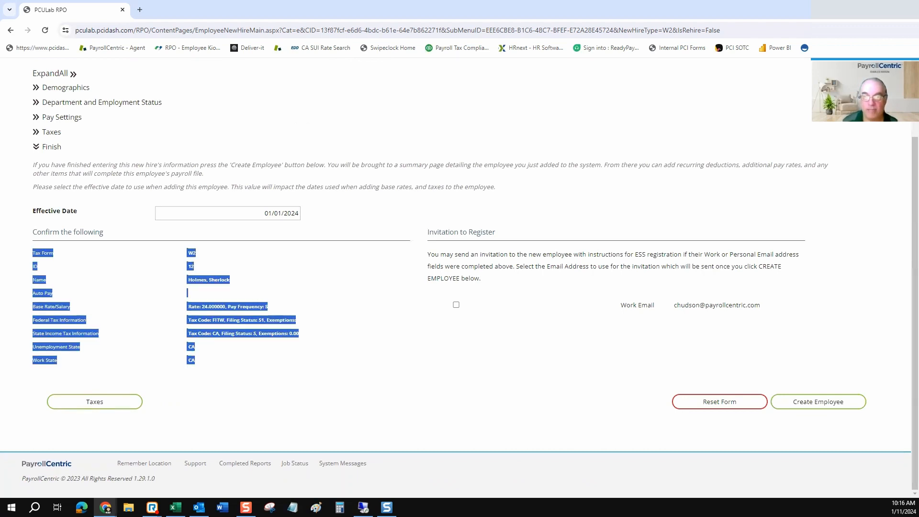
pyautogui.click(335, 306)
pyautogui.moveTo(496, 232); pyautogui.dragTo(429, 232)
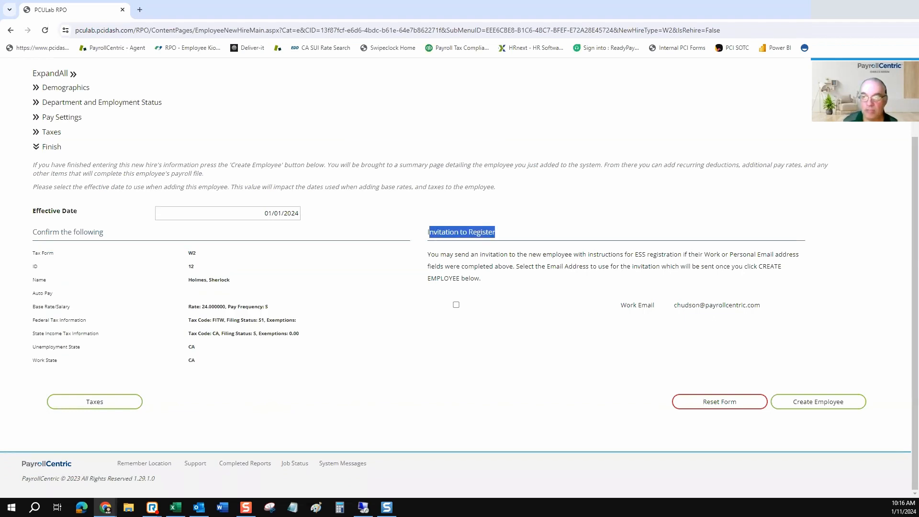
# Leave the Work Email registration invitation unchecked and create the employee.
pyautogui.click(457, 305)
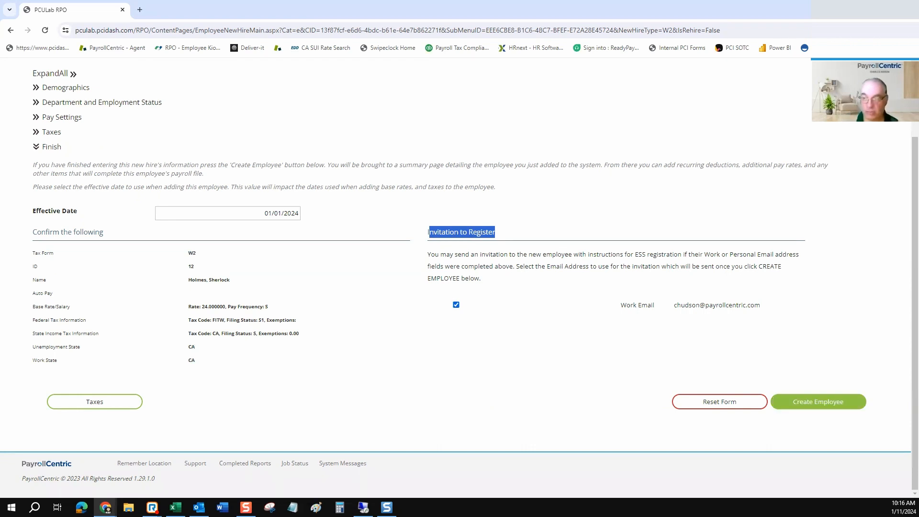
pyautogui.click(457, 305)
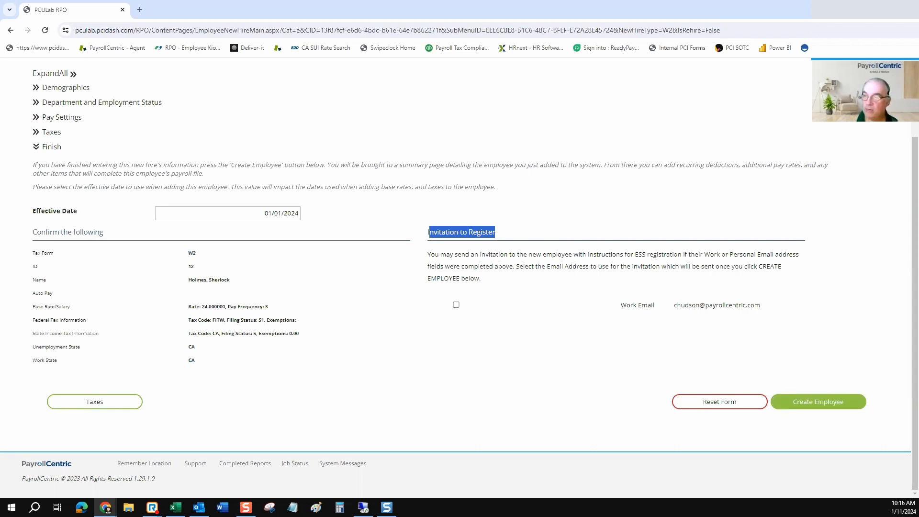
pyautogui.click(818, 402)
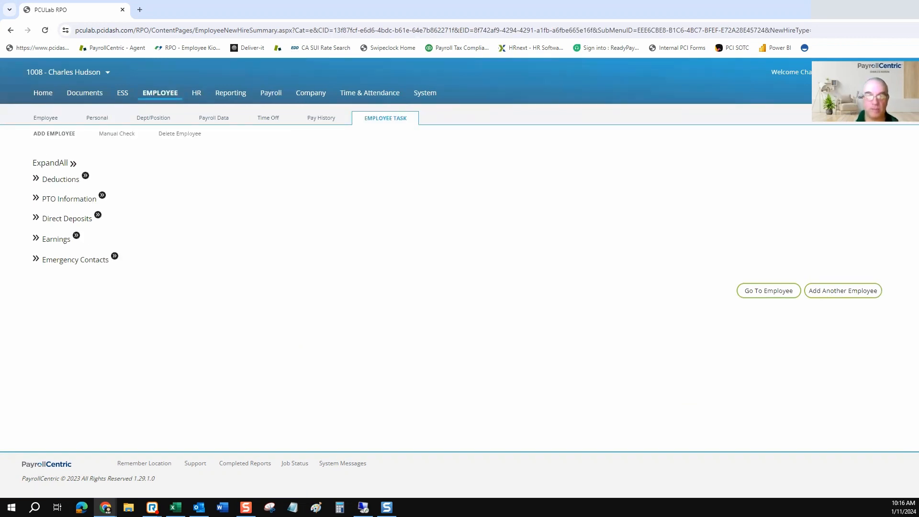
# Expand Direct Deposits, PTO Information and Deductions, then choose Add Another Employee.
pyautogui.click(35, 218)
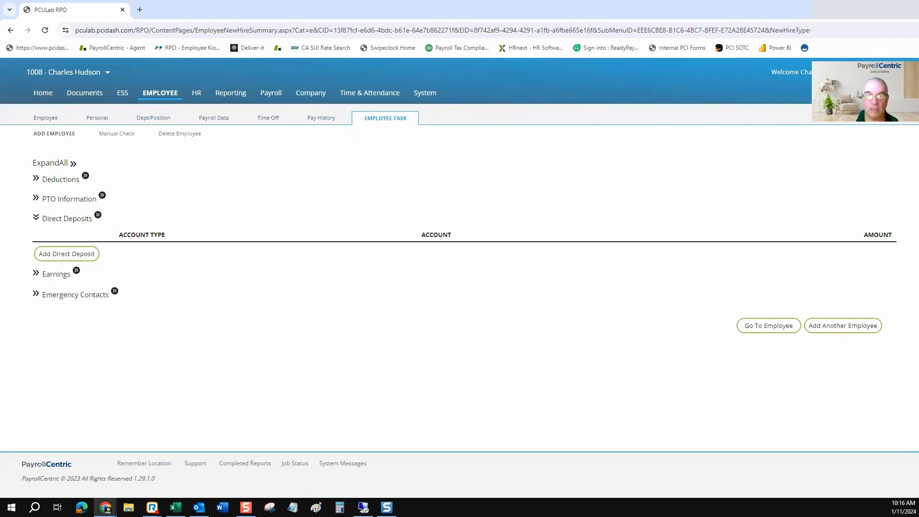
pyautogui.click(36, 197)
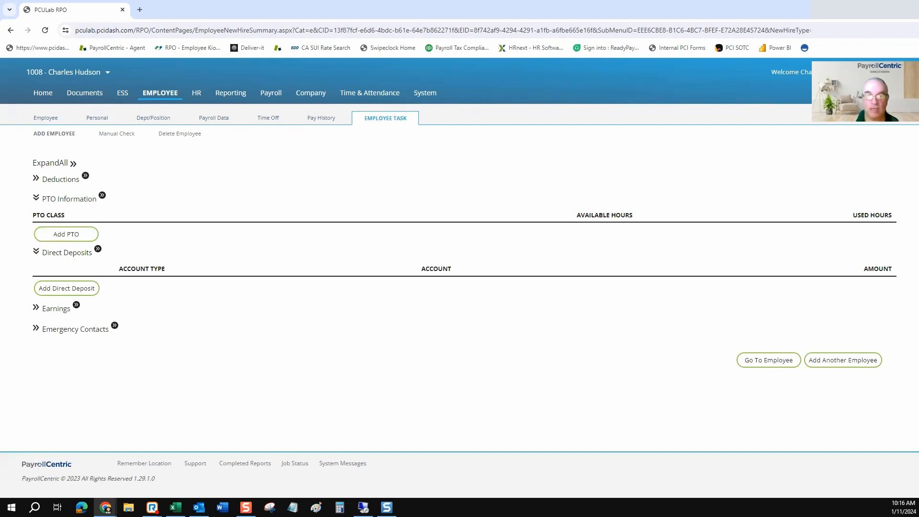
pyautogui.click(36, 178)
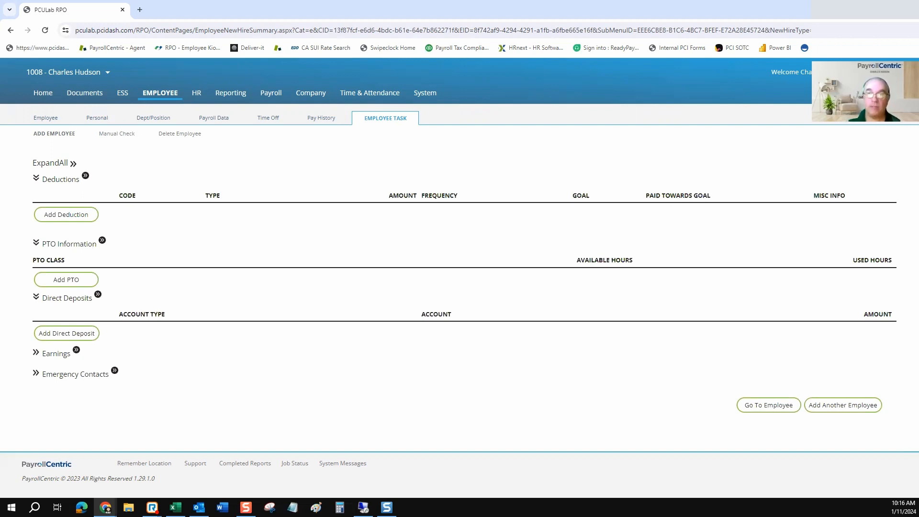
pyautogui.click(386, 118)
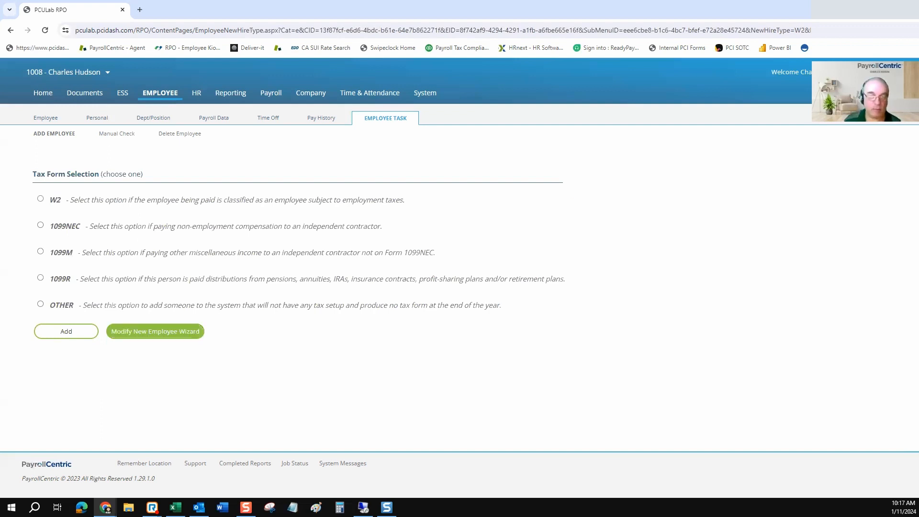
# In the new employee wizard field settings, include homePhone, workPhone and workPhoneExt.
pyautogui.click(200, 328)
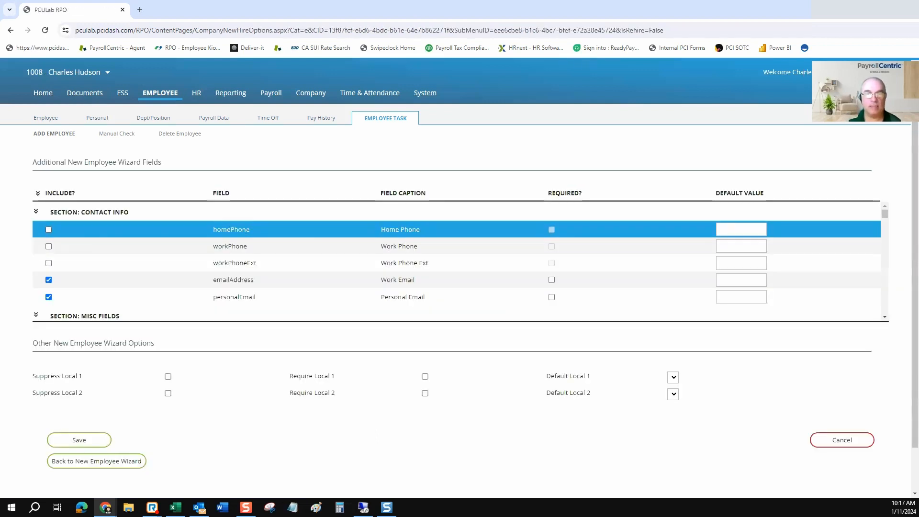
pyautogui.click(48, 229)
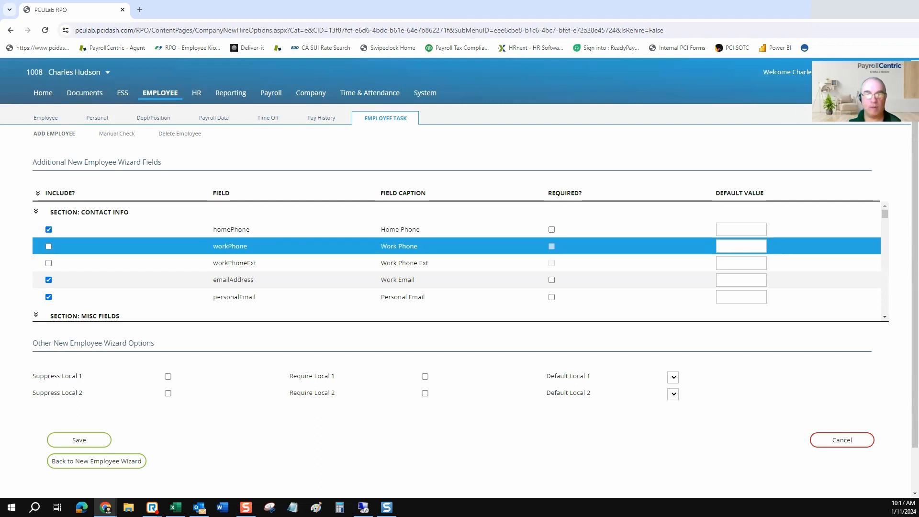
pyautogui.click(48, 246)
pyautogui.click(49, 263)
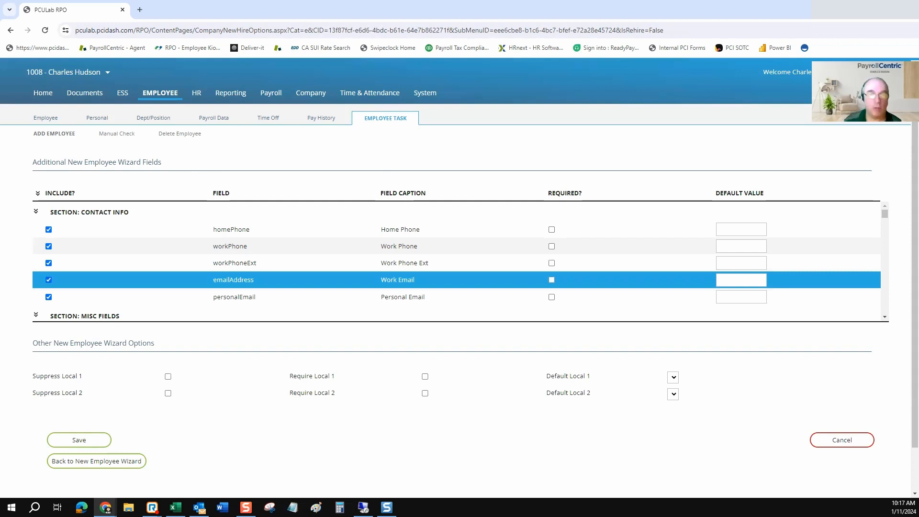
# Mark the Wcc field as required in the Required? column.
pyautogui.scroll(-2, 455, 280)
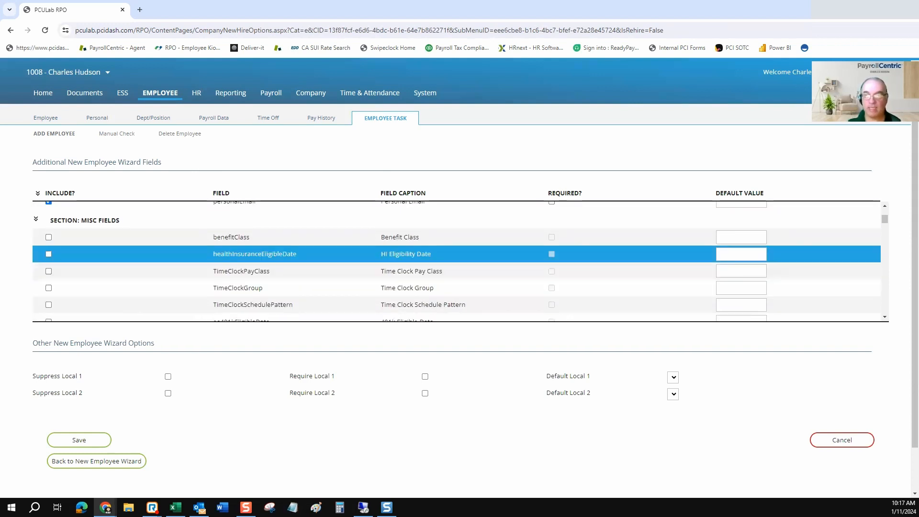
pyautogui.moveTo(582, 193); pyautogui.dragTo(548, 193)
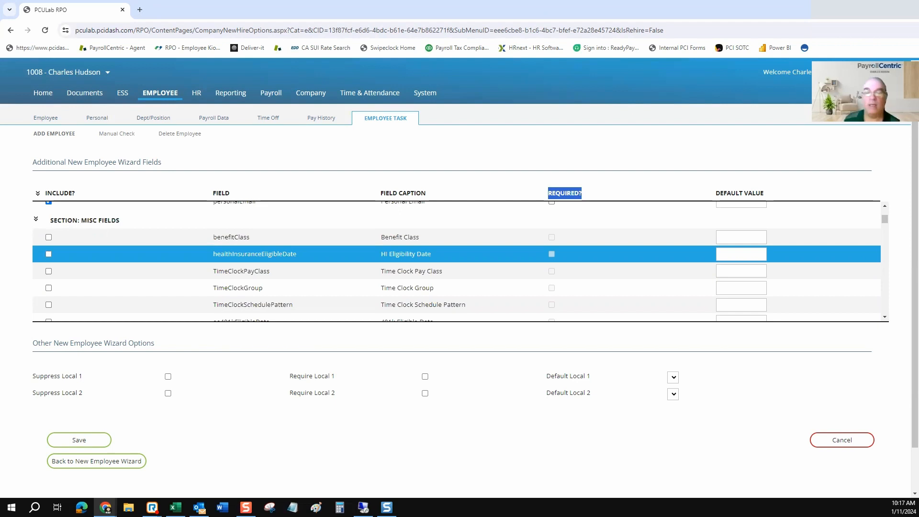
pyautogui.scroll(-5, 460, 261)
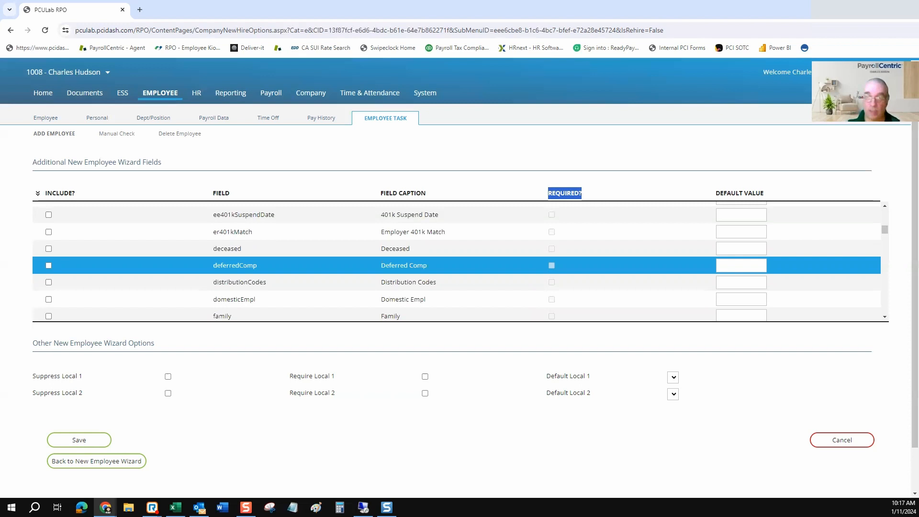
pyautogui.scroll(-2, 459, 261)
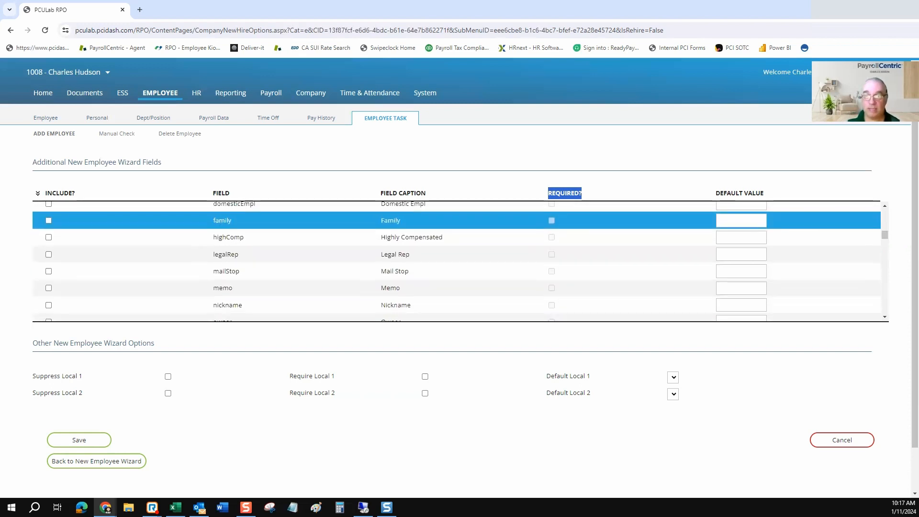
pyautogui.scroll(-2, 459, 254)
pyautogui.scroll(-4, 460, 260)
pyautogui.scroll(-1, 460, 255)
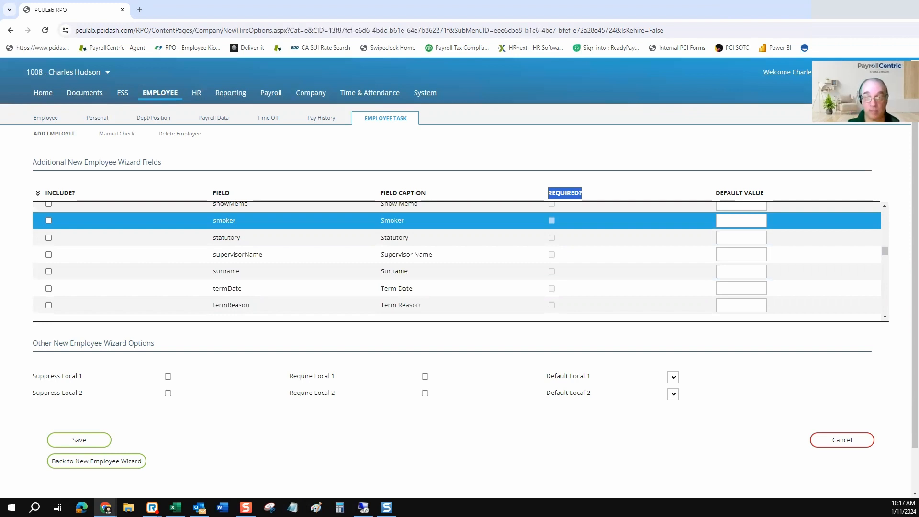
pyautogui.scroll(-4, 459, 261)
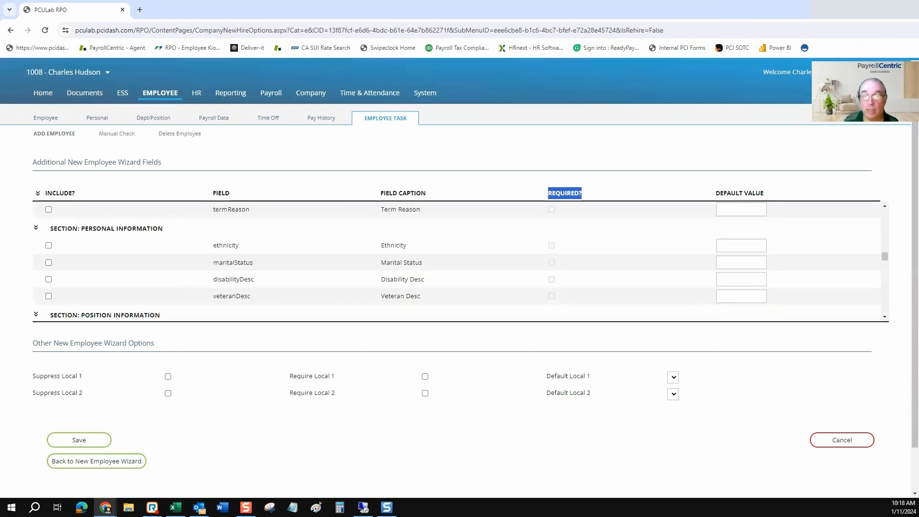
pyautogui.scroll(-1, 460, 235)
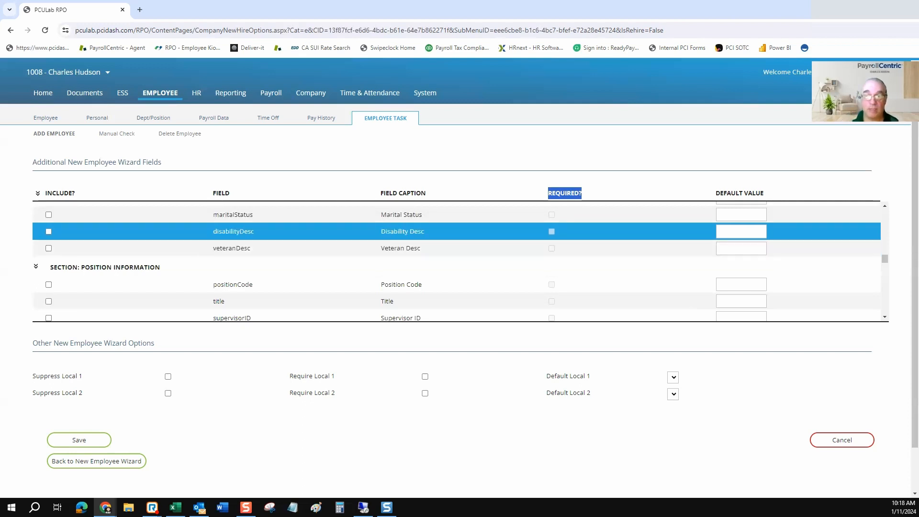
pyautogui.scroll(-1, 455, 251)
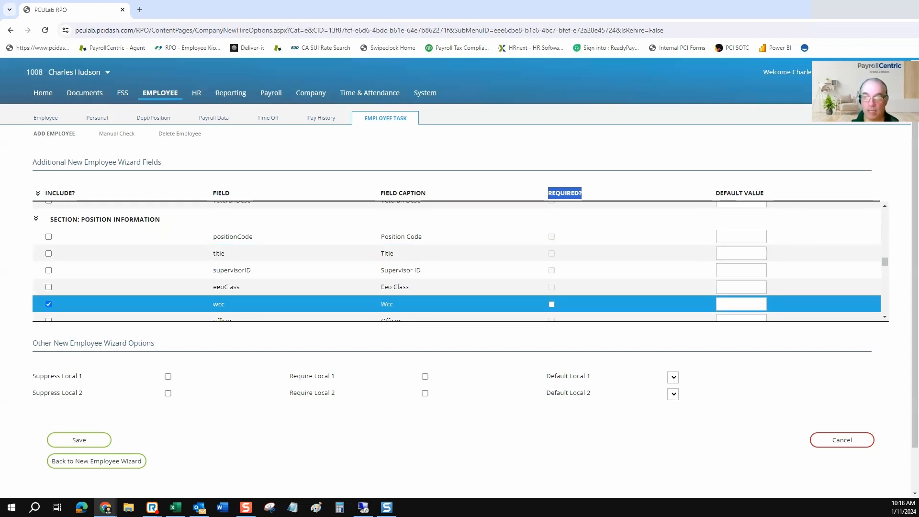
pyautogui.click(552, 304)
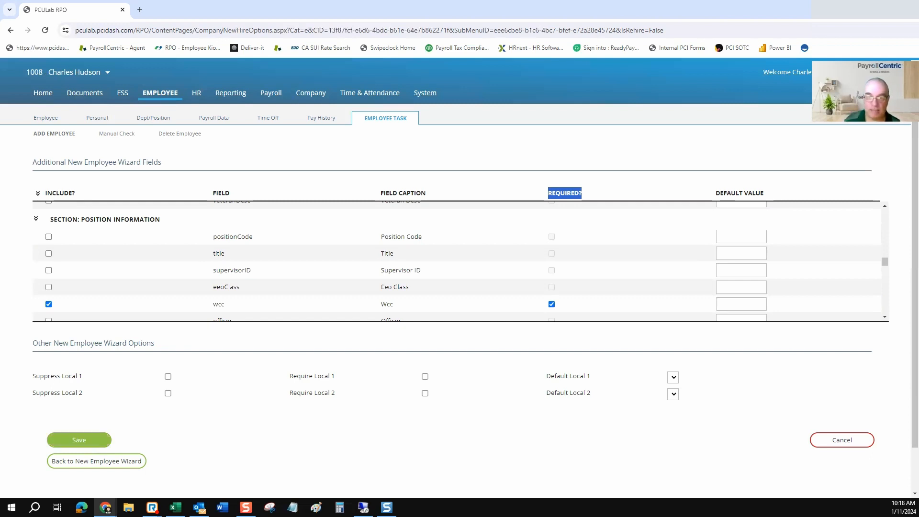
# Save the wizard field settings and add a new 1099NEC hire, which gets Employee Id 13.
pyautogui.click(79, 440)
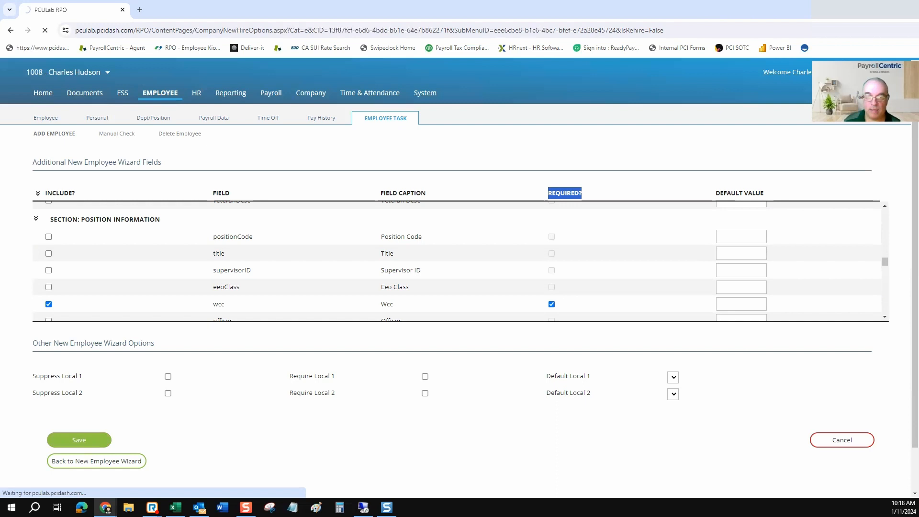
pyautogui.click(96, 461)
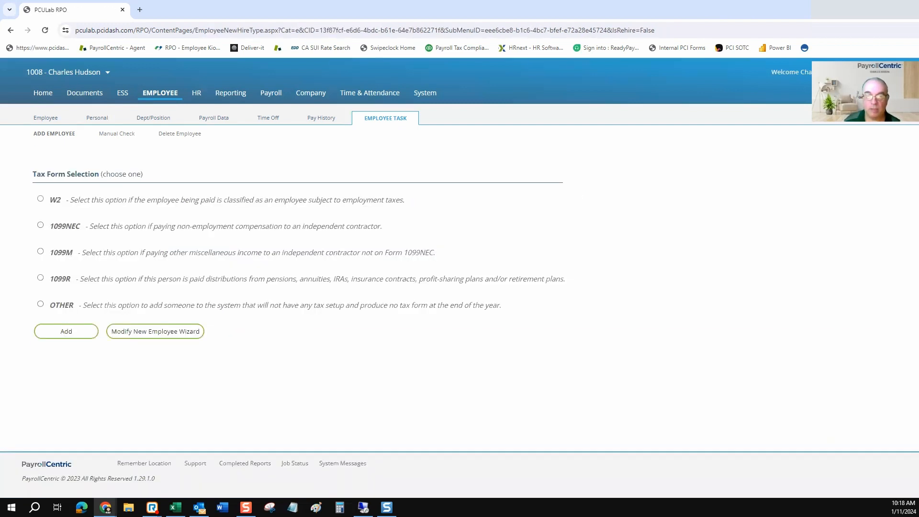
pyautogui.click(40, 199)
pyautogui.click(40, 225)
pyautogui.click(66, 331)
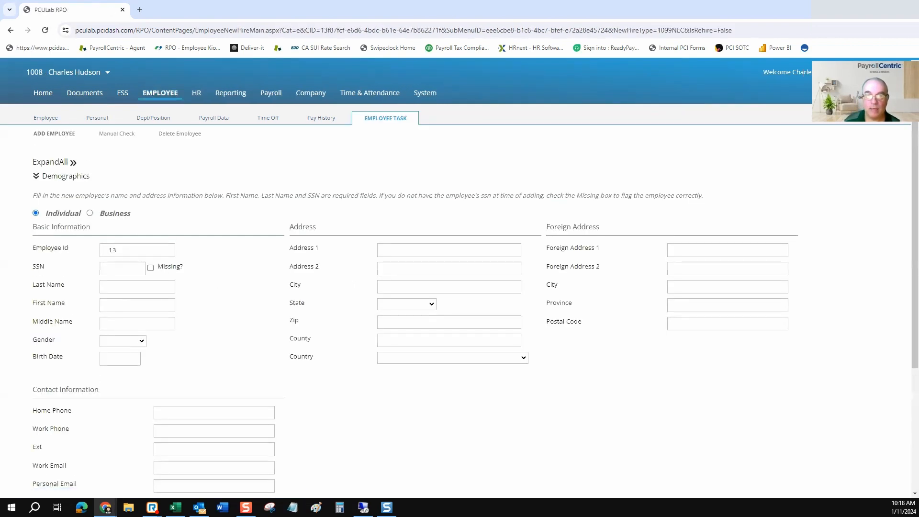
# Set the 1099NEC hire as a Business, enter its tax ID as the SSN, then continue to Department and Status.
pyautogui.click(90, 213)
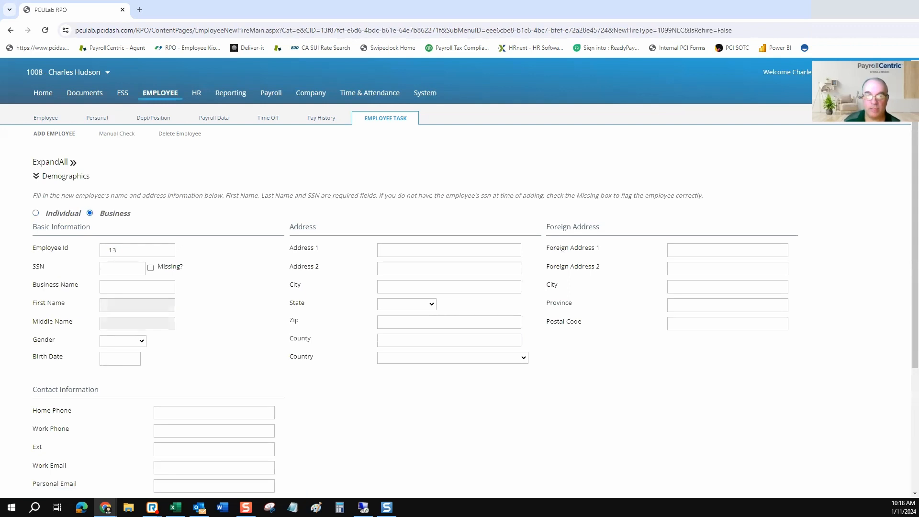
pyautogui.moveTo(79, 284); pyautogui.dragTo(45, 284)
pyautogui.click(122, 269)
pyautogui.write('12-3456789')
pyautogui.scroll(-1, 460, 278)
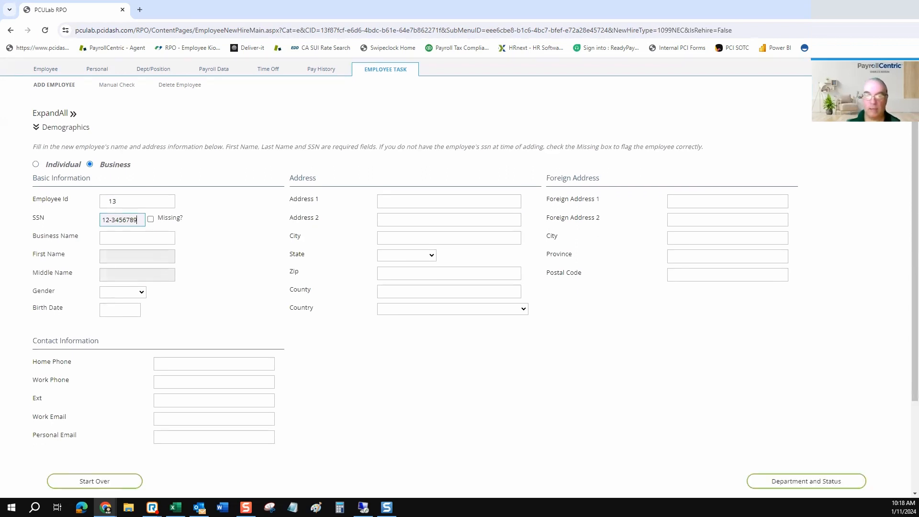
pyautogui.scroll(-3, 460, 278)
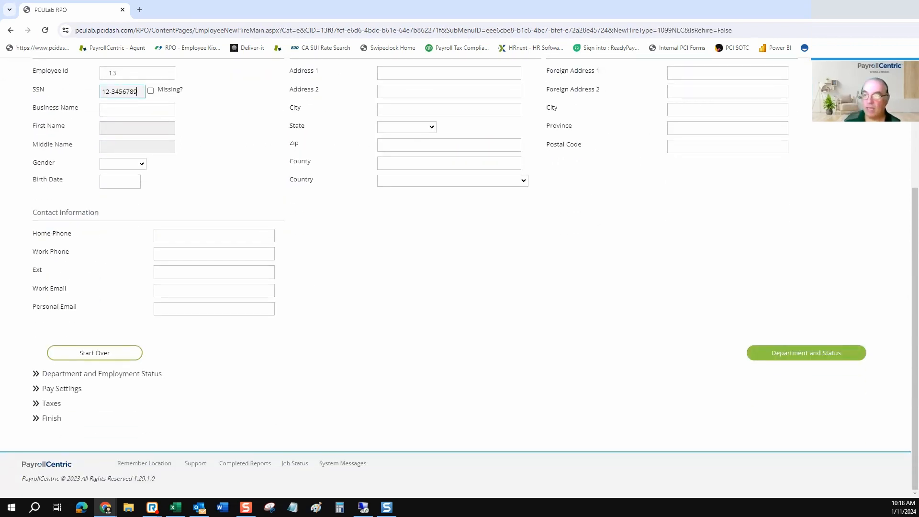
pyautogui.click(806, 352)
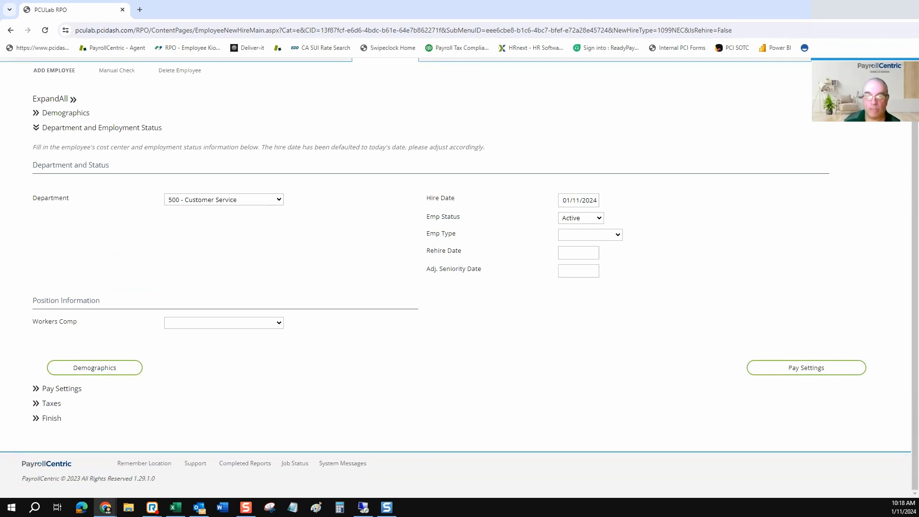
pyautogui.click(224, 323)
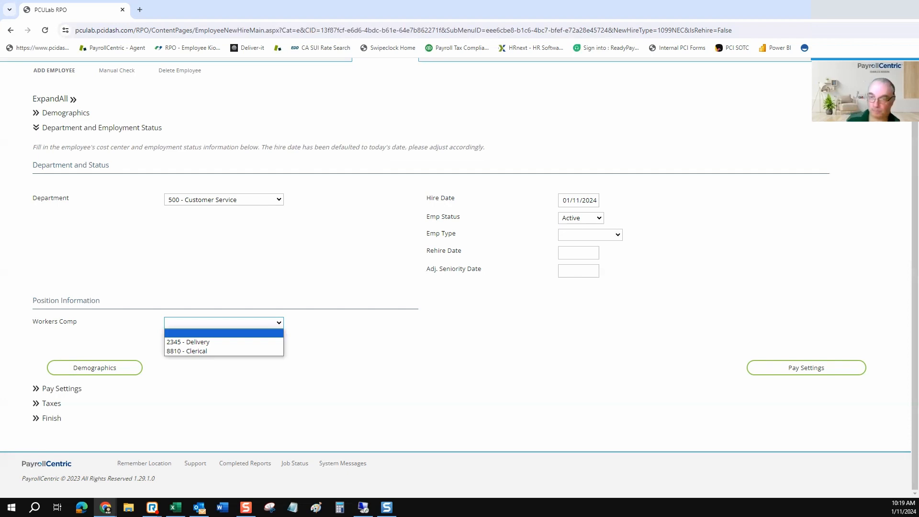
pyautogui.click(444, 293)
pyautogui.scroll(2, 443, 293)
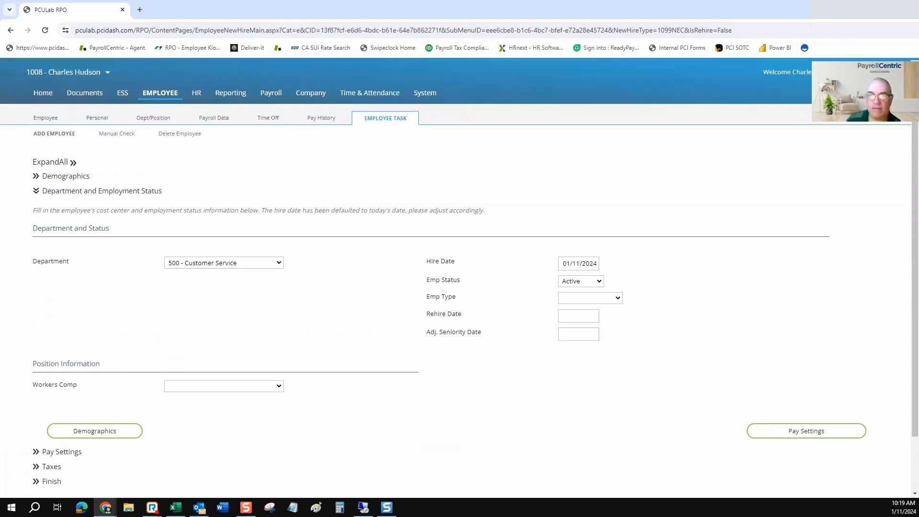